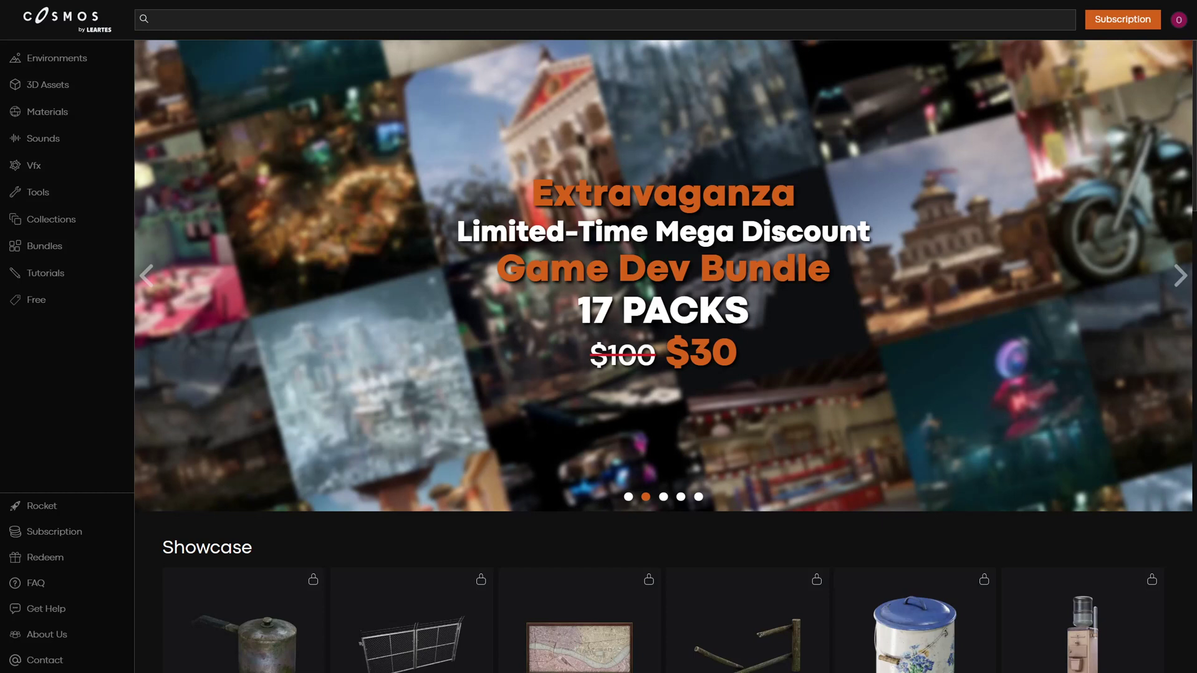
click(55, 58)
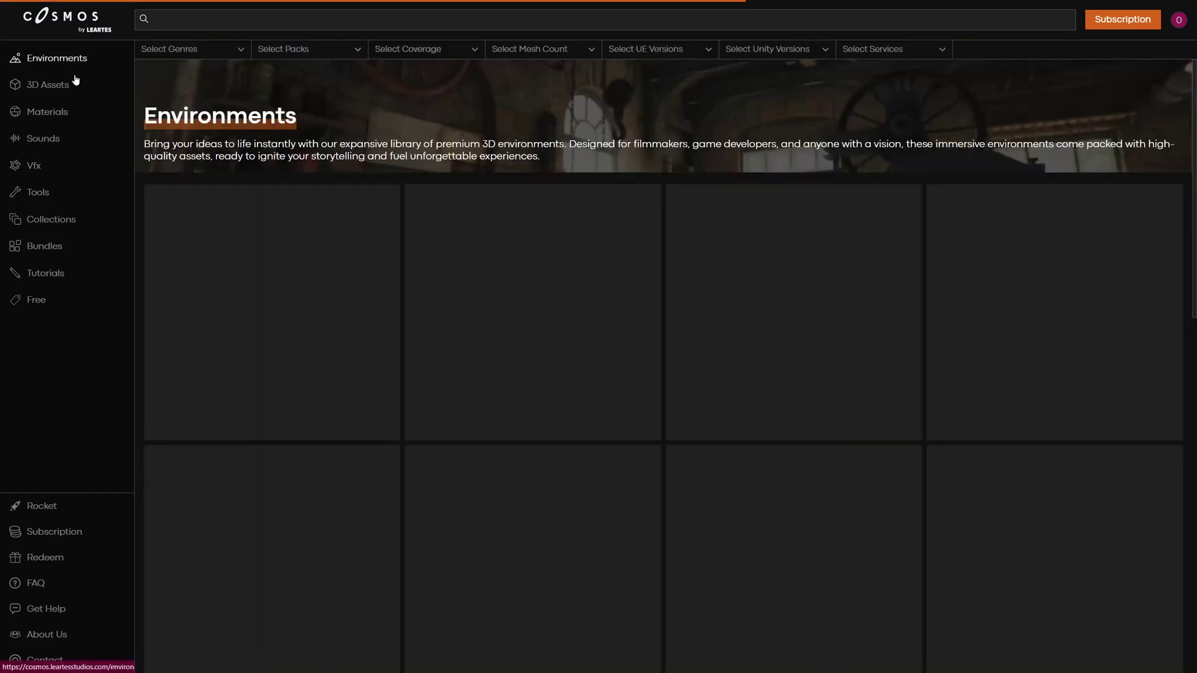
click(58, 86)
click(71, 119)
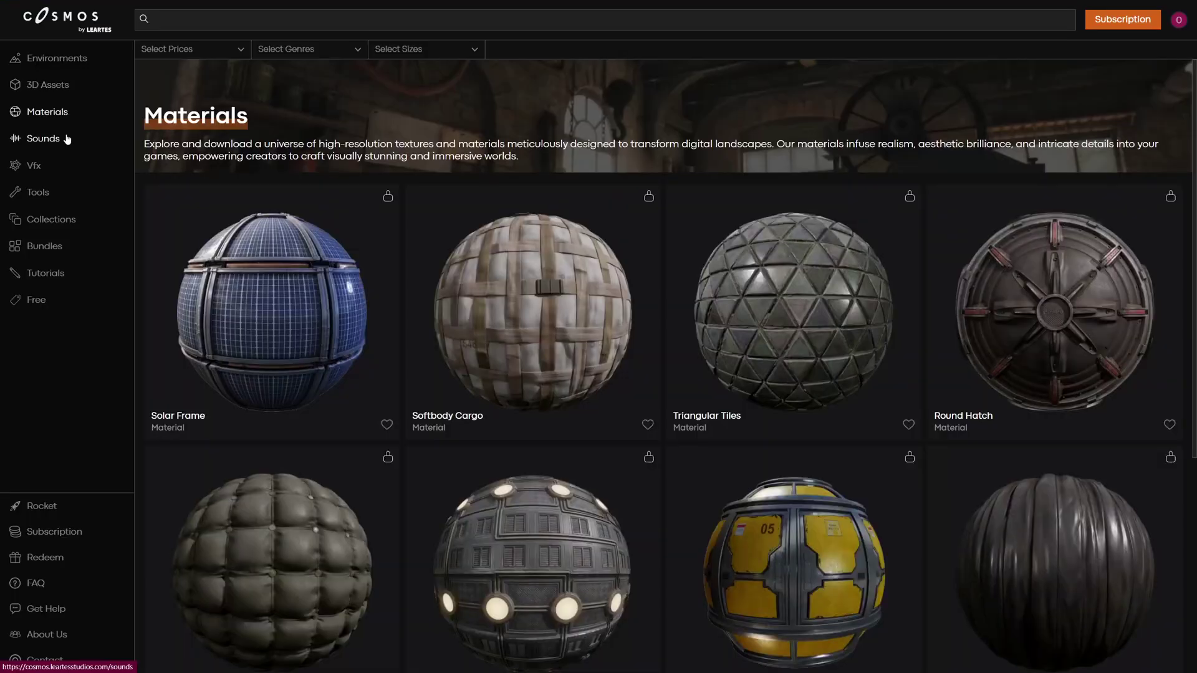
click(66, 139)
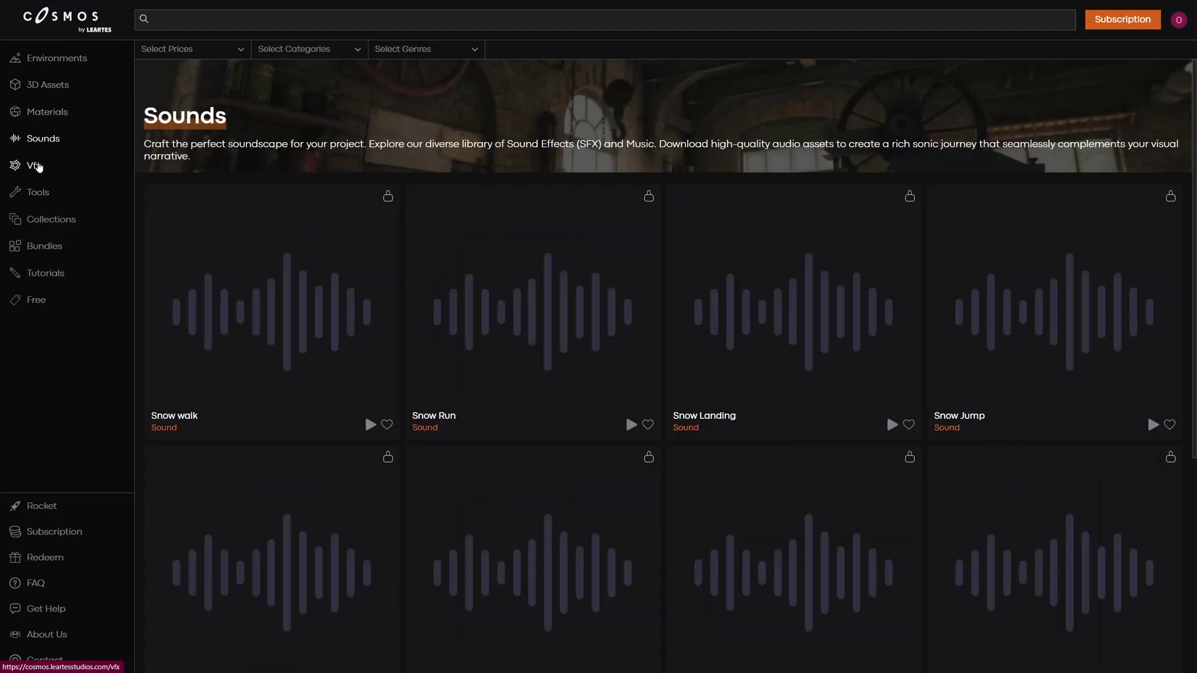
click(52, 167)
click(64, 192)
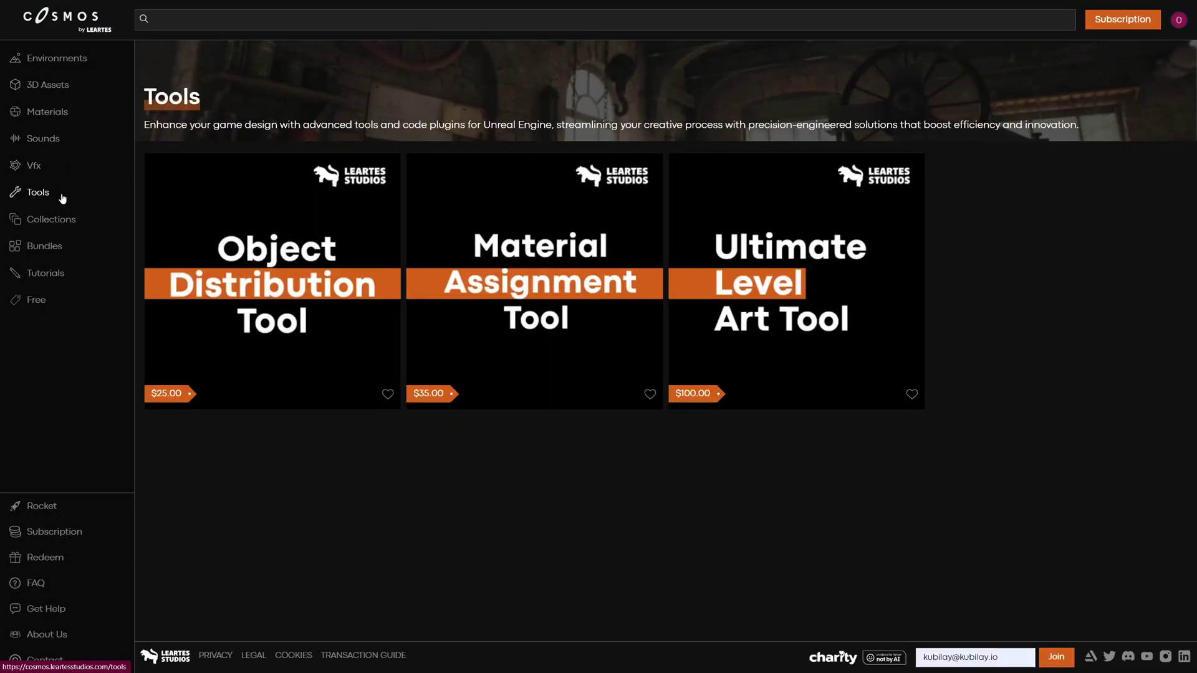
click(62, 278)
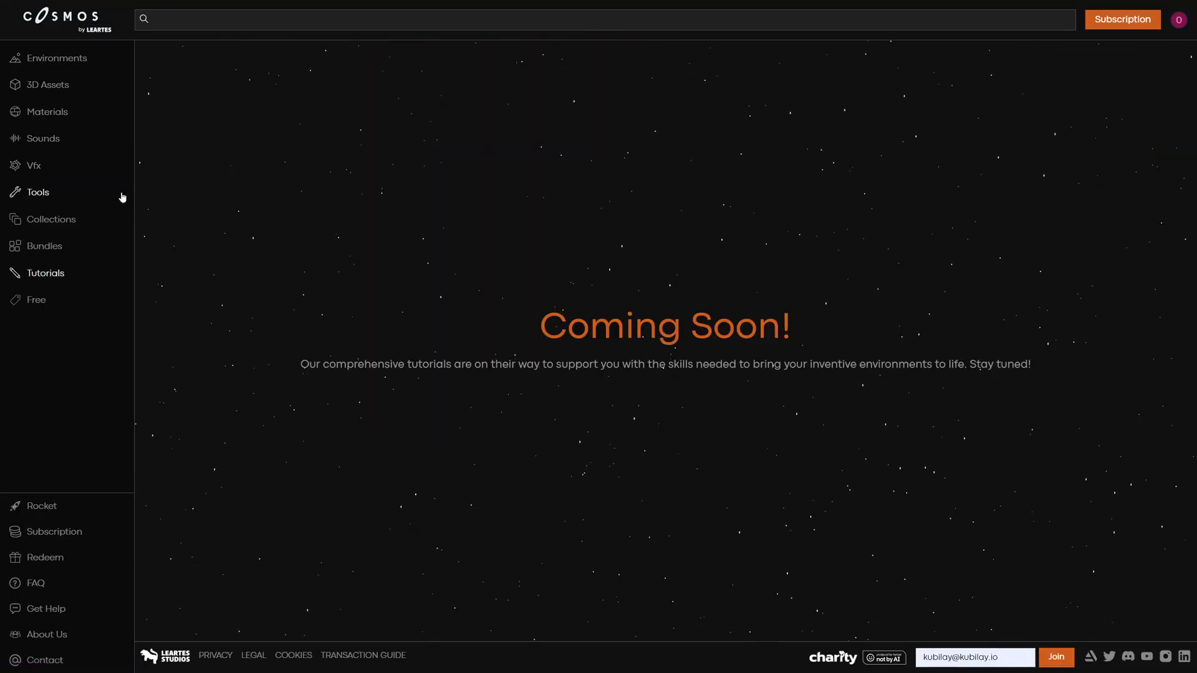
click(57, 58)
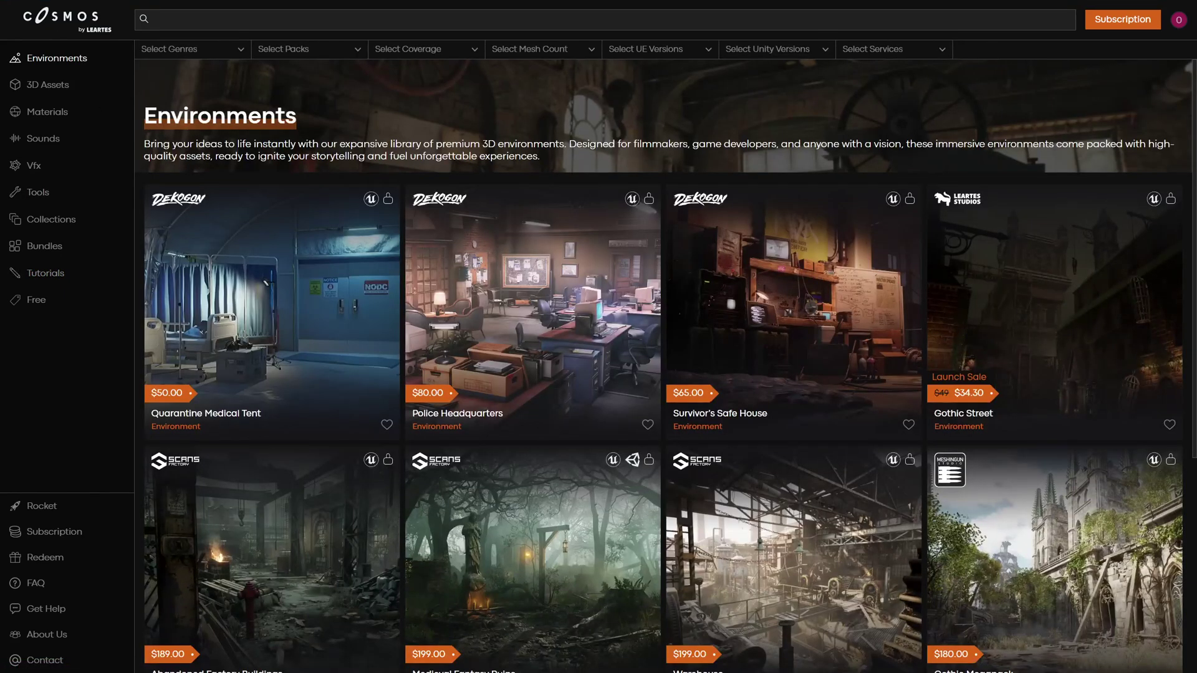
Review the Cosmos standard and premium subscription plans, from $14.99 to $1499.99 per month.
click(1124, 21)
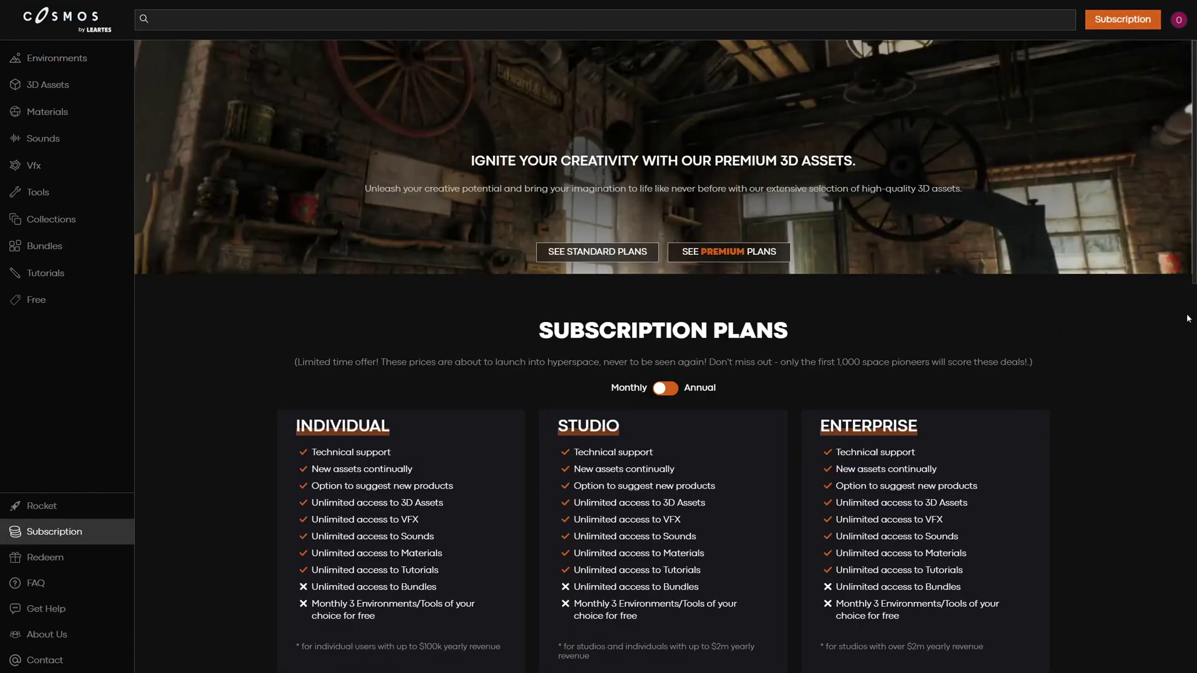
scroll(1027, 308, down, 2)
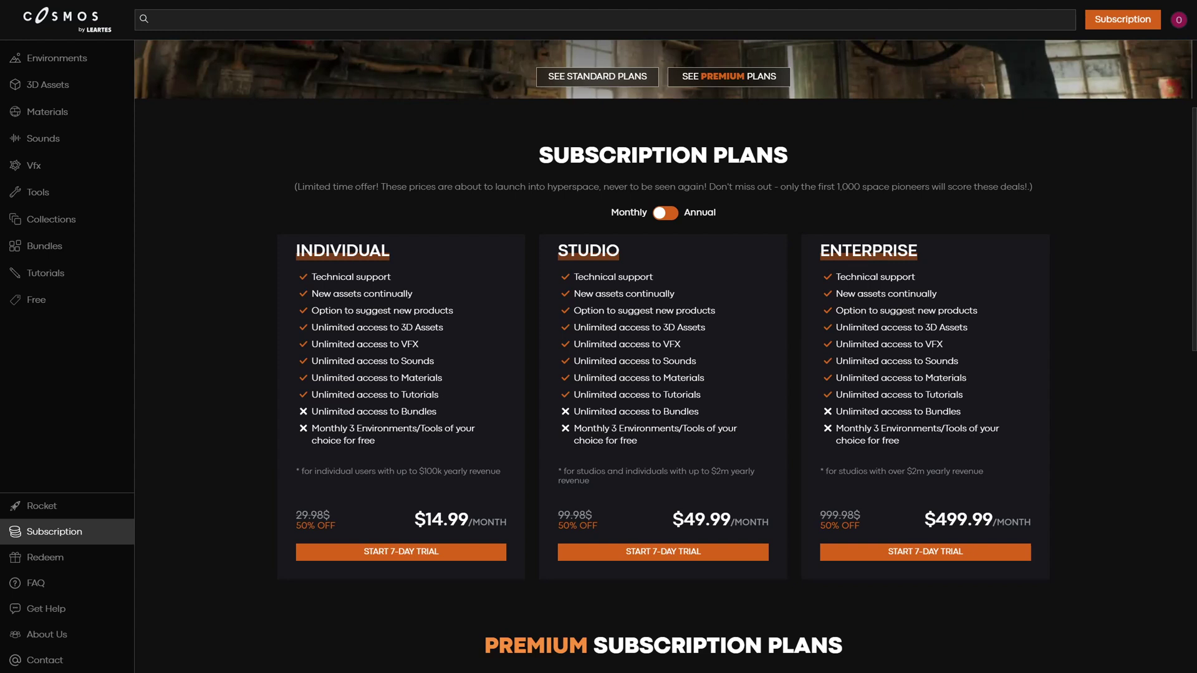
scroll(932, 309, down, 5)
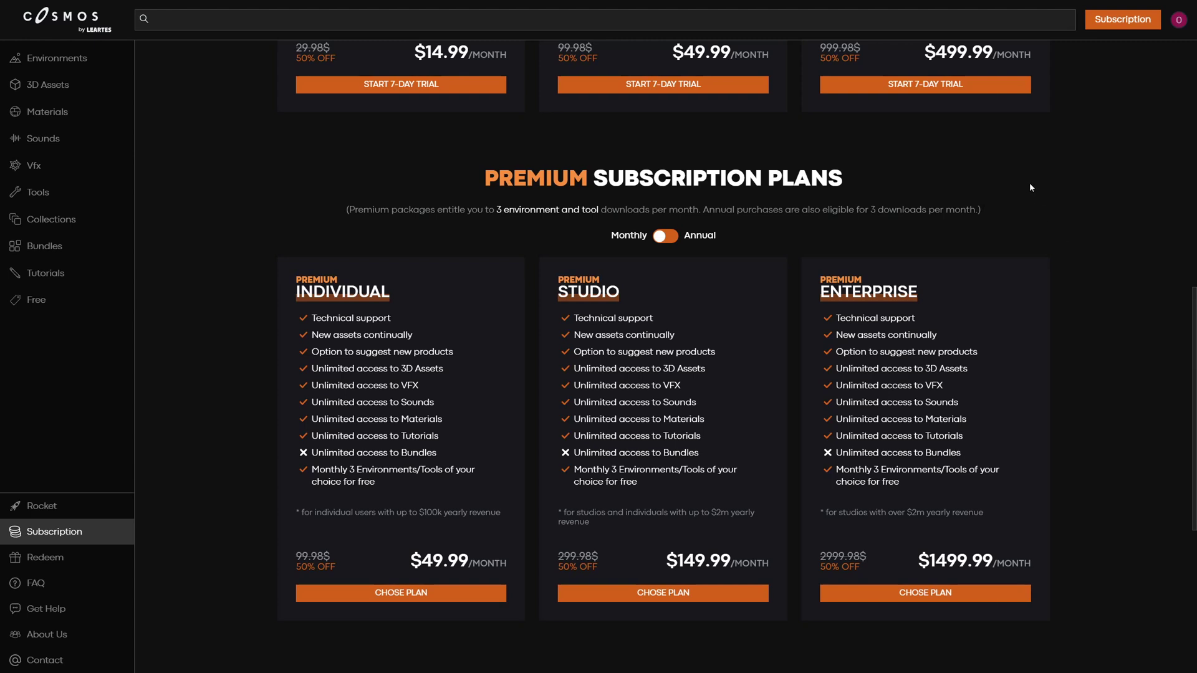
Return to the Cosmos home page, view the subscriber perks banner, then open Environments.
click(90, 23)
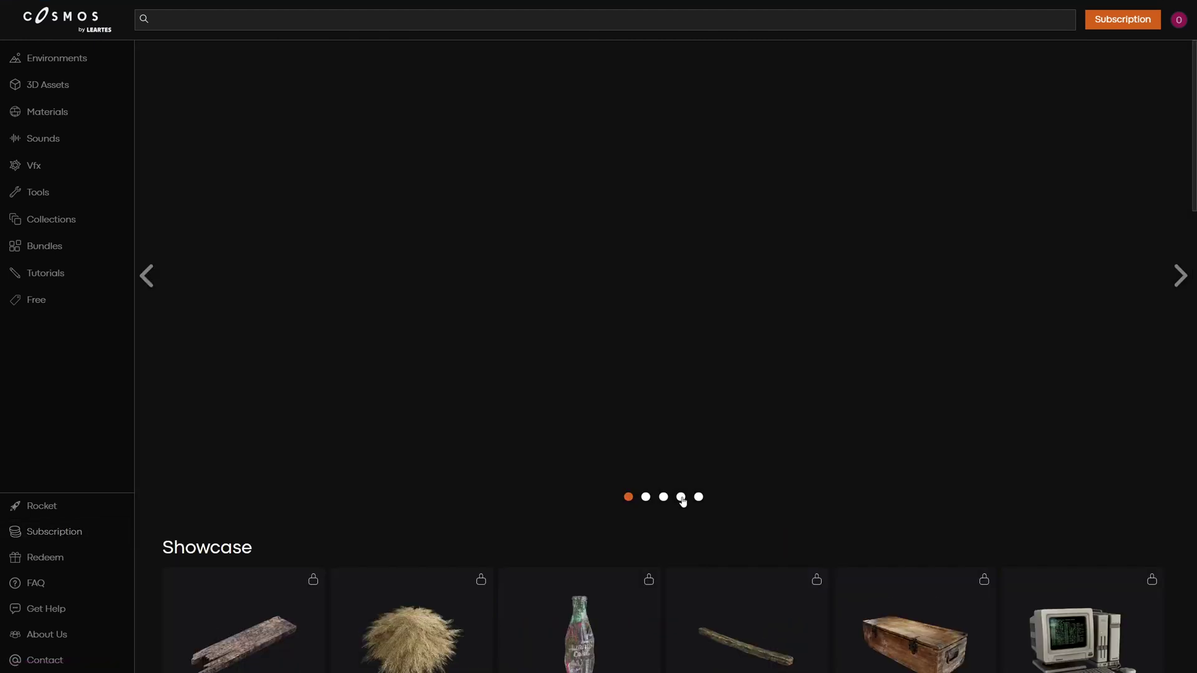
click(681, 497)
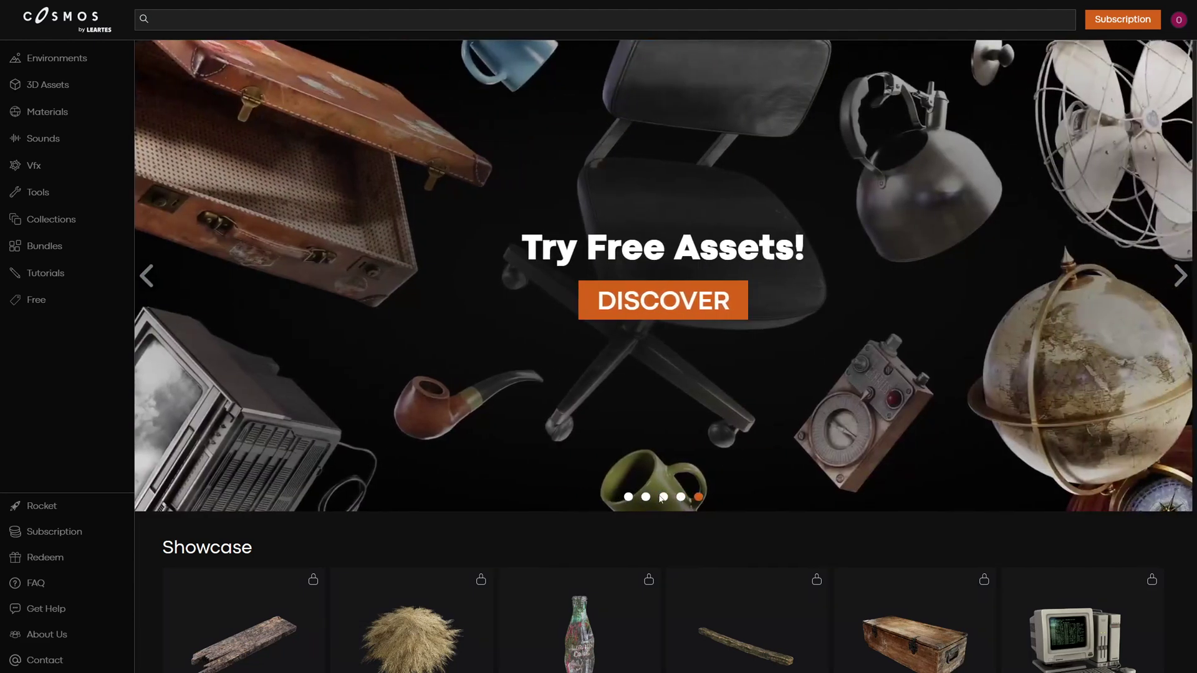
click(681, 498)
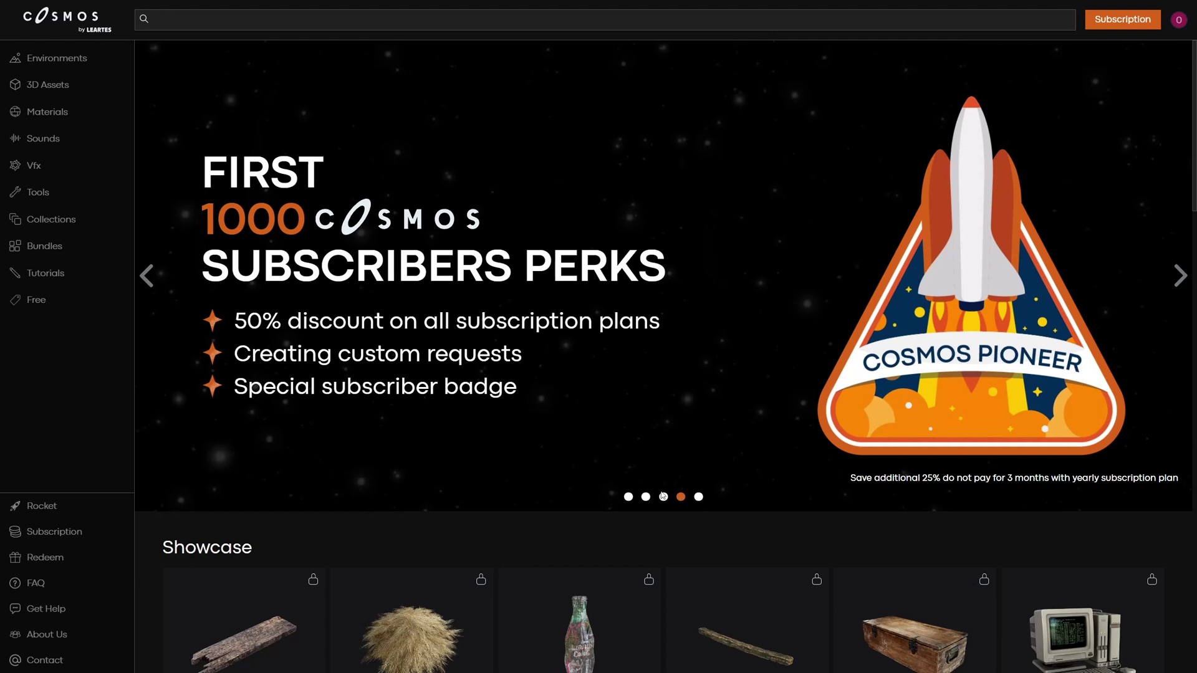
click(57, 58)
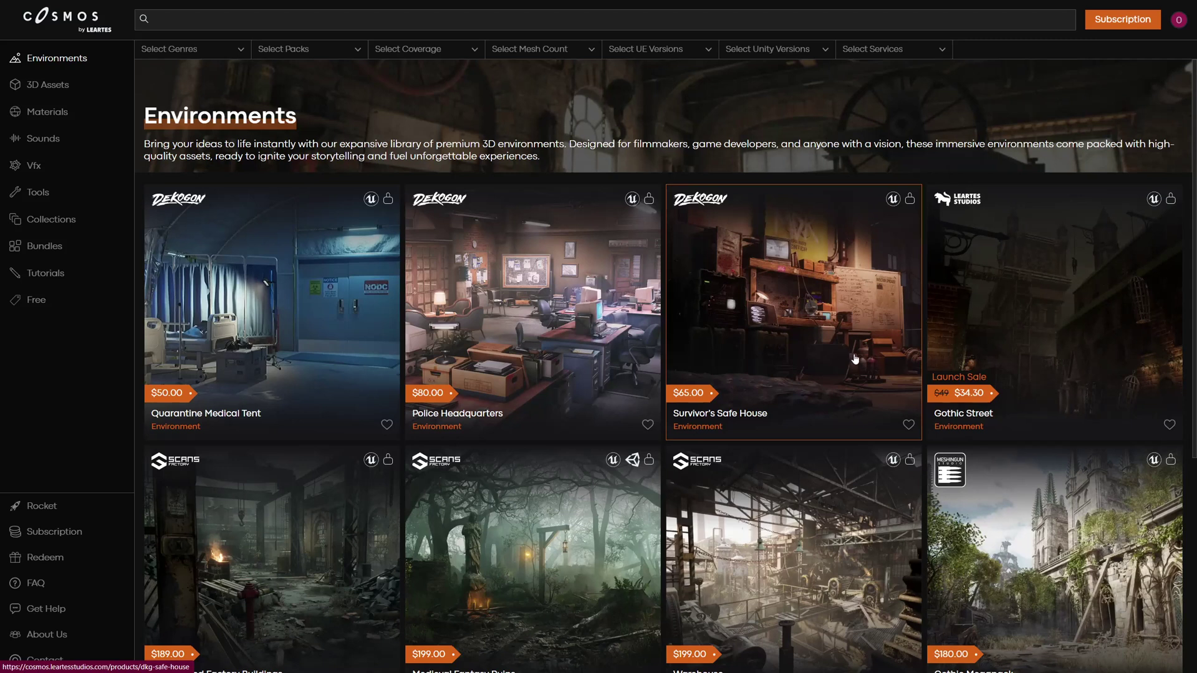
scroll(854, 357, down, 3)
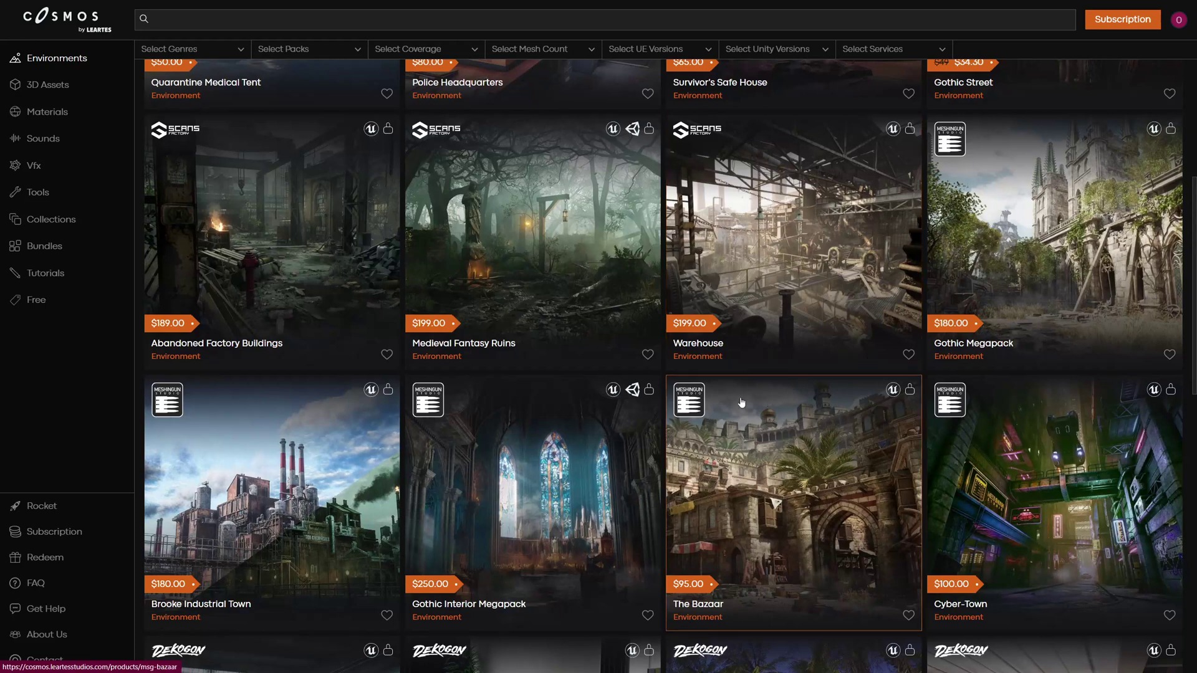
Open the Rocket plugin page from the Cosmos sidebar.
click(102, 508)
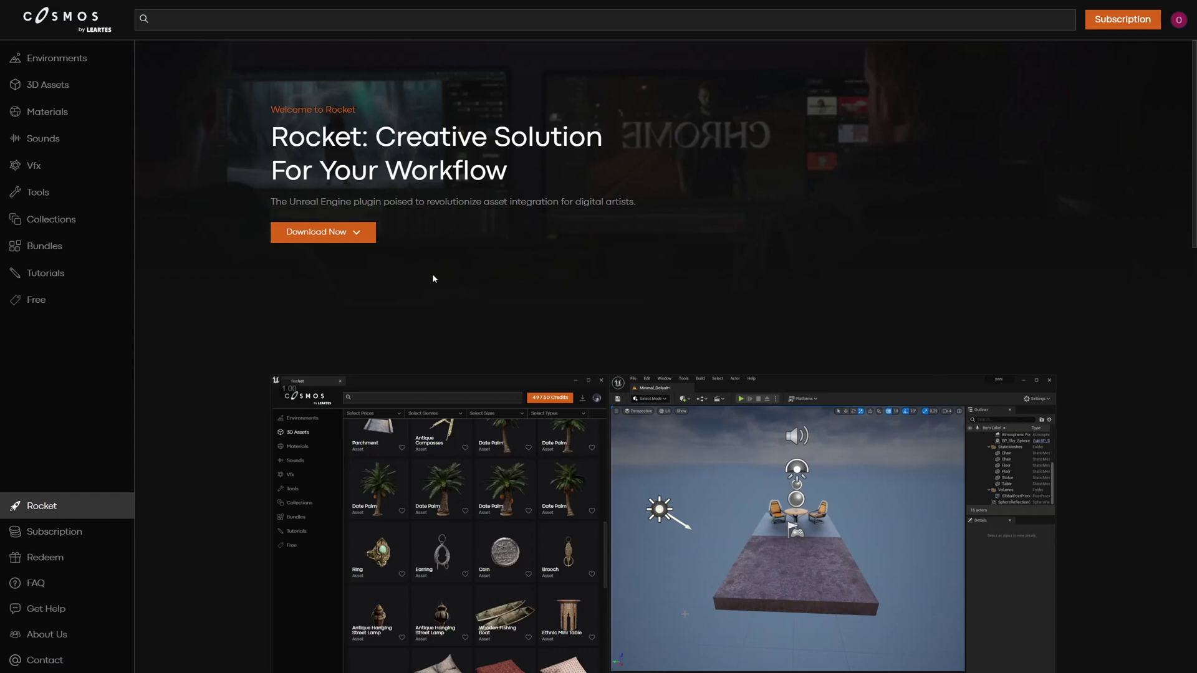
Download Rocket for UE 5.4, confirm it in CosmosTest's Plugins folder, then bring up Unreal Editor.
click(365, 240)
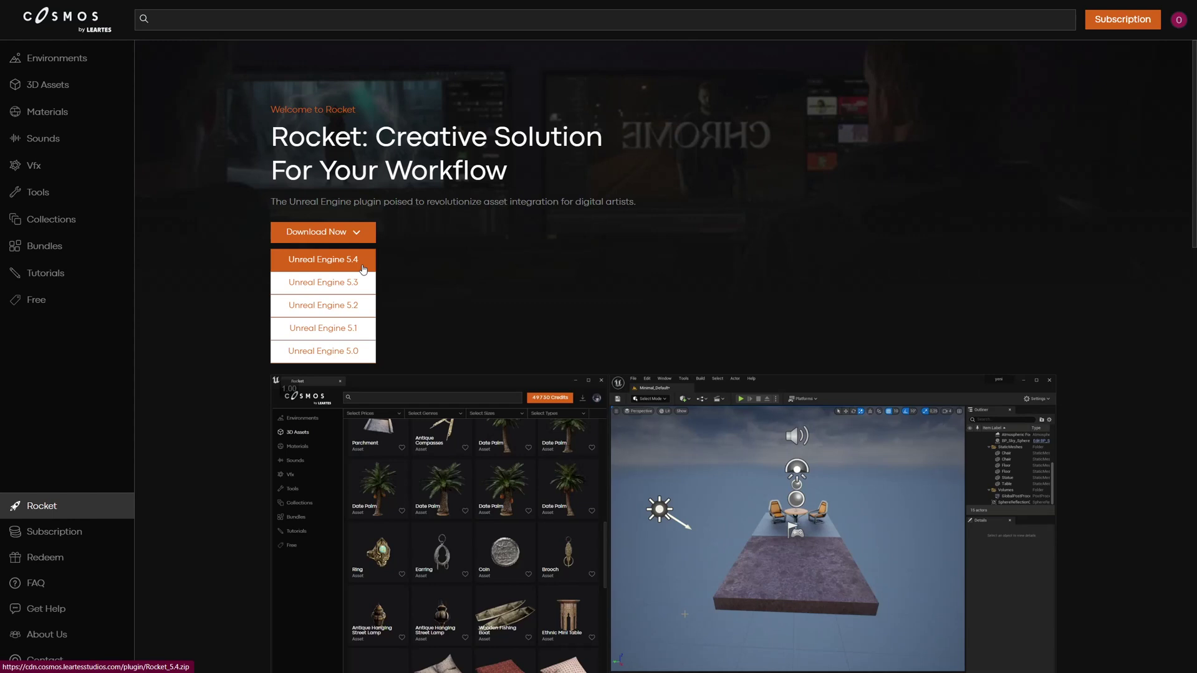
click(364, 269)
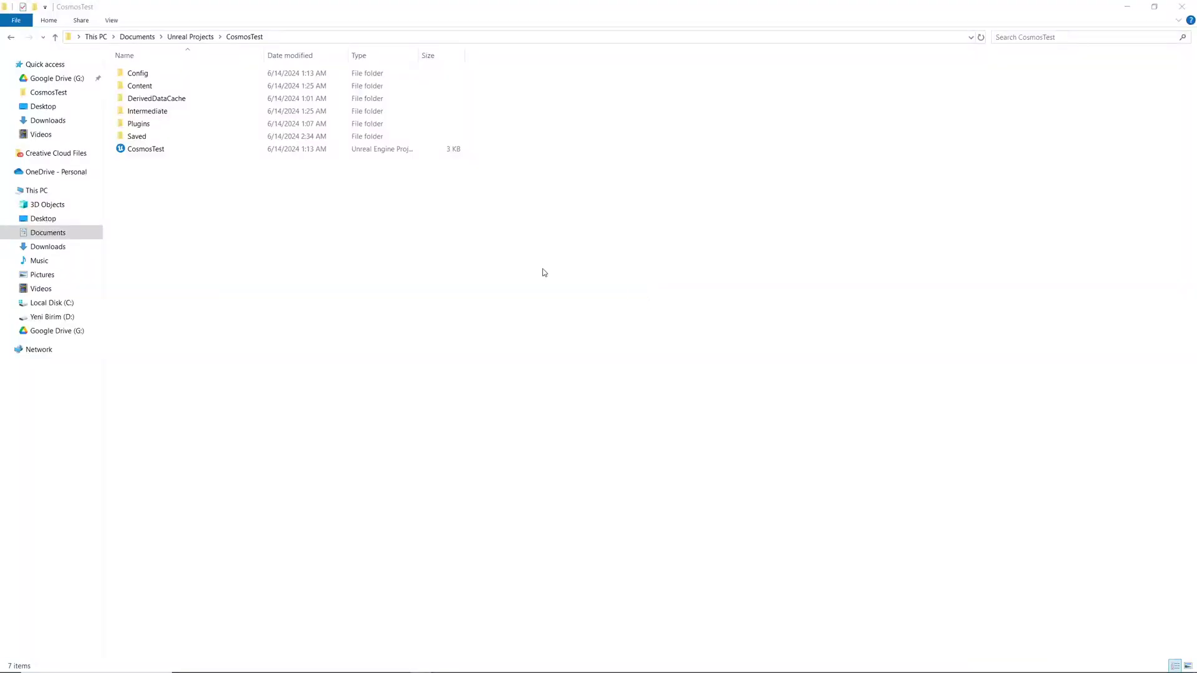
double_click(165, 128)
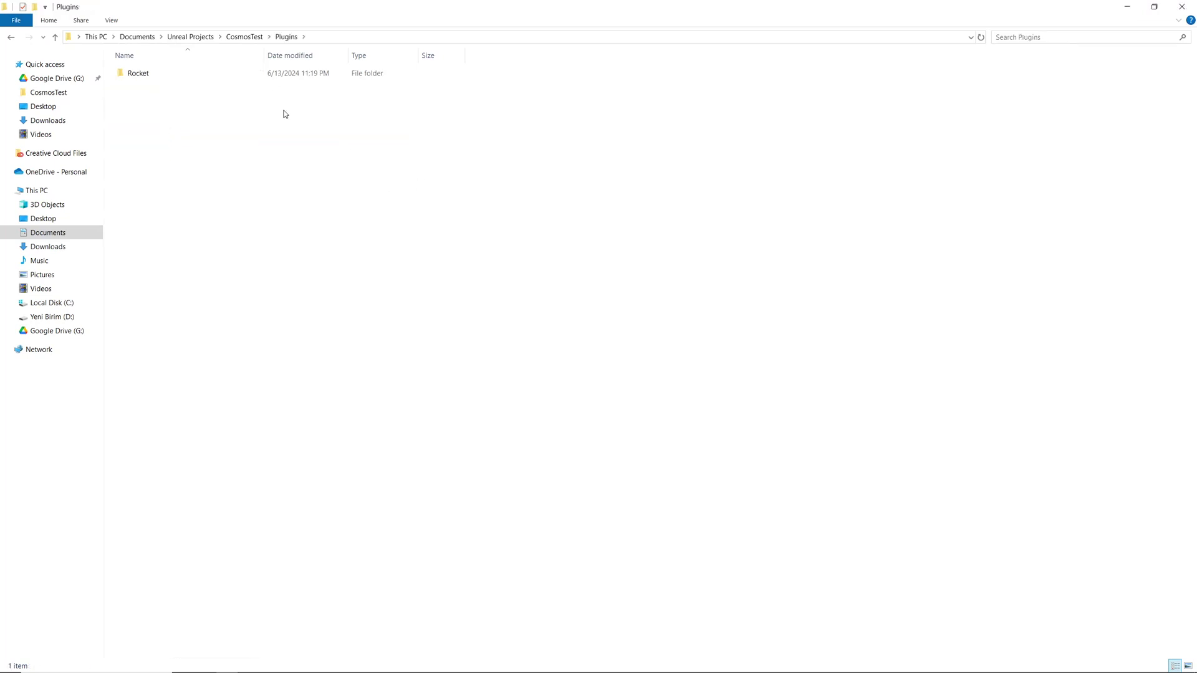
key(super)
click(356, 669)
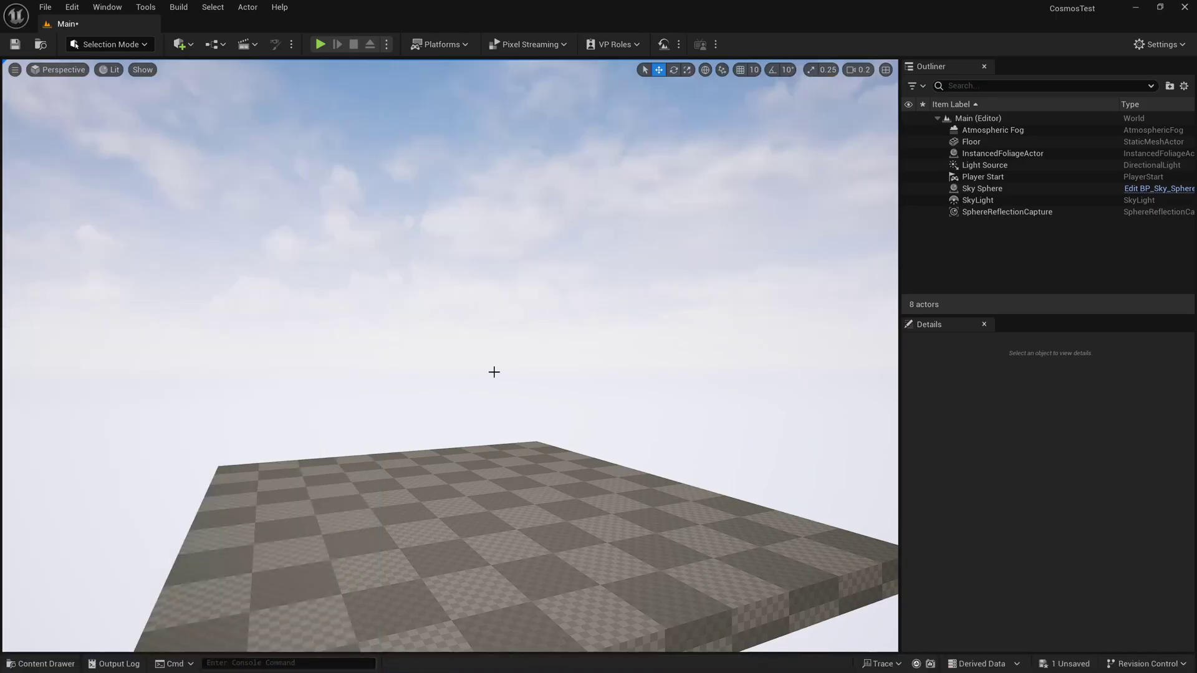
Launch Rocket from the Window menu's Get Content section.
click(108, 7)
mouse_move(139, 389)
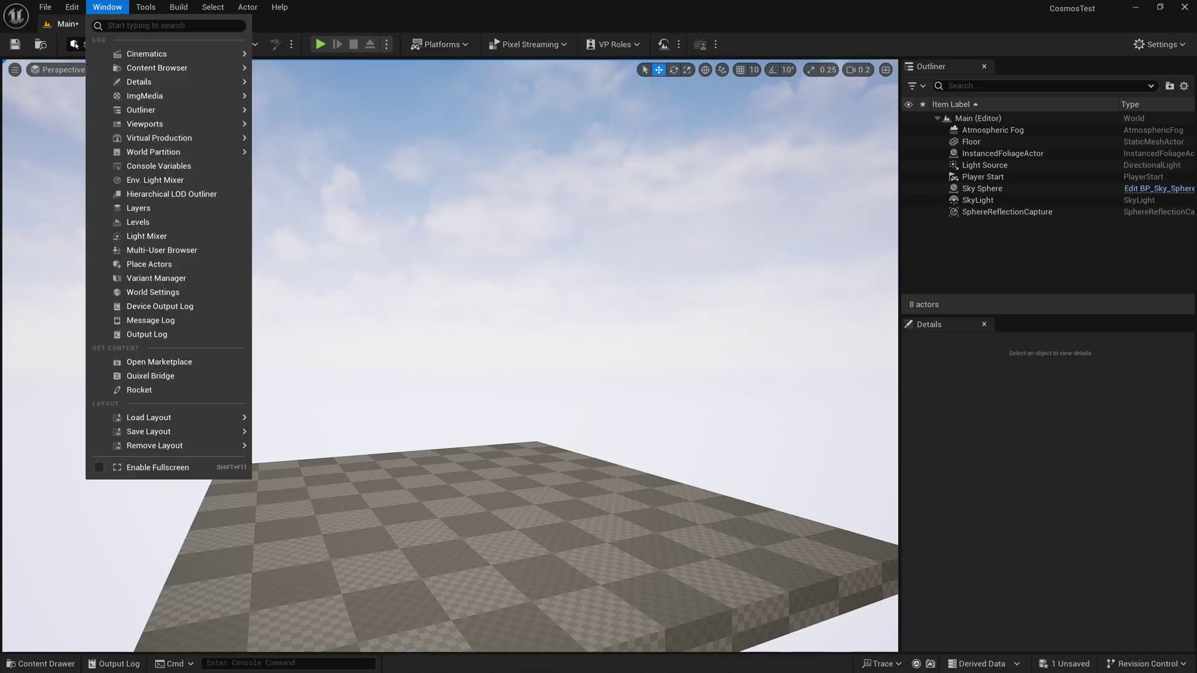
click(200, 392)
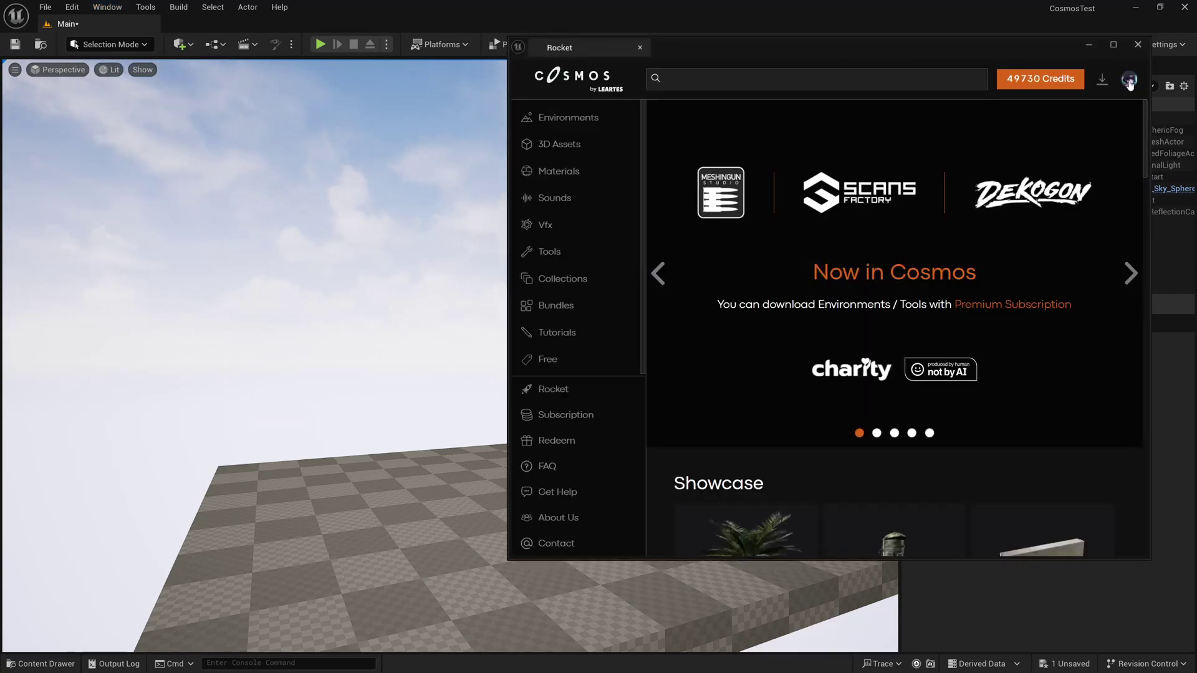
Filter Rocket's Free section to show only 3D Assets.
click(548, 361)
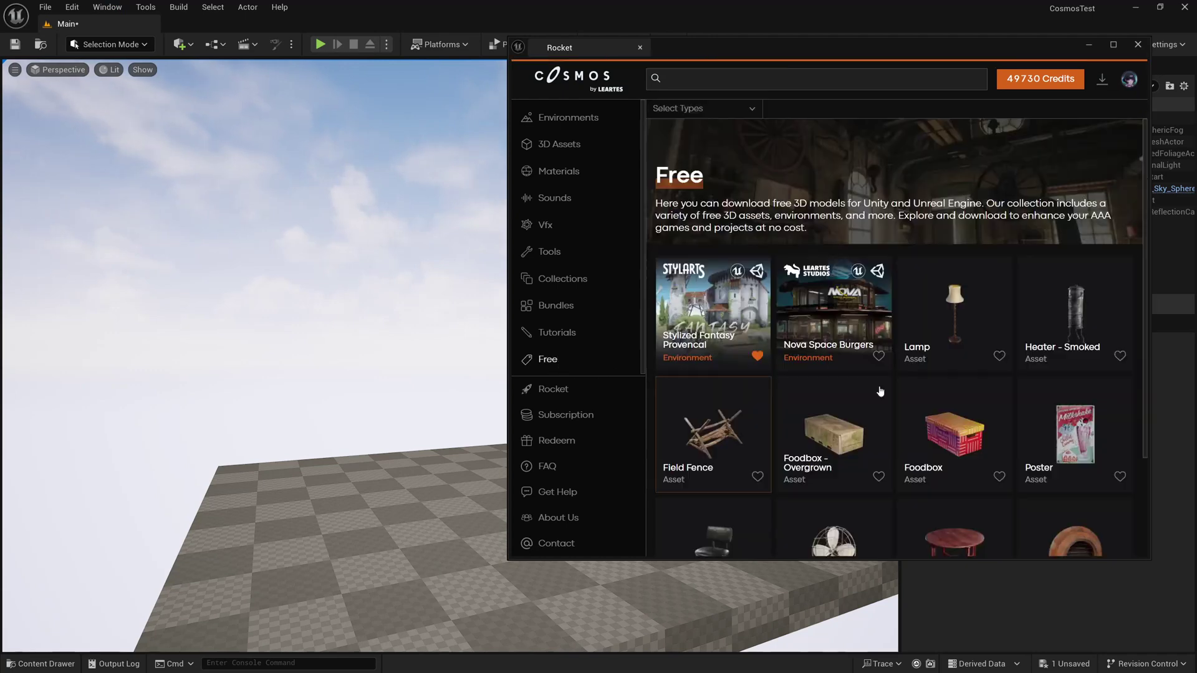
click(737, 111)
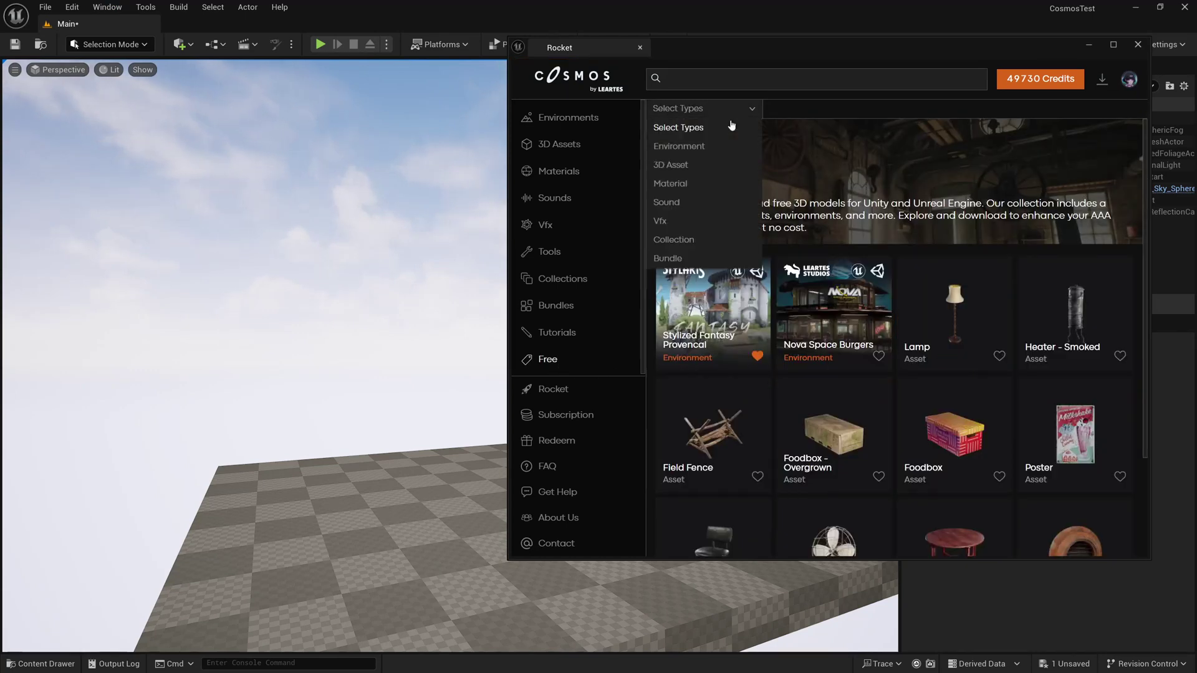
click(747, 165)
click(1026, 182)
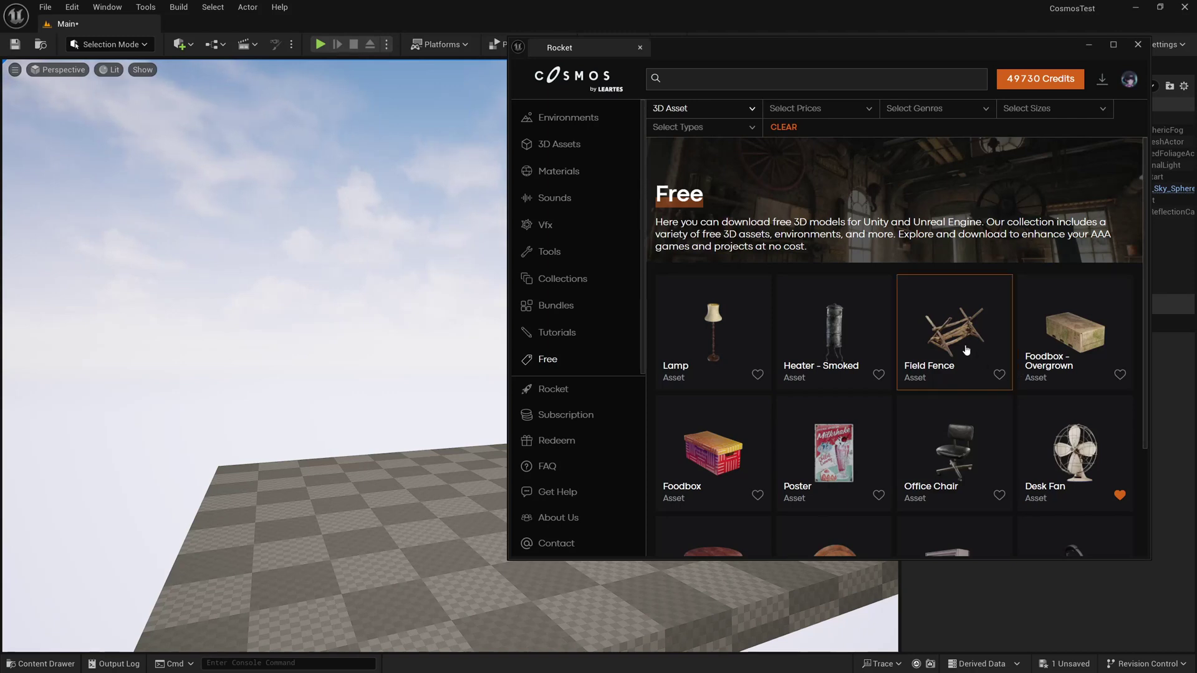
Place the Field Fence, Smoked Heater and Lamp from Rocket into the level.
drag(964, 350, 387, 509)
scroll(386, 524, up, 2)
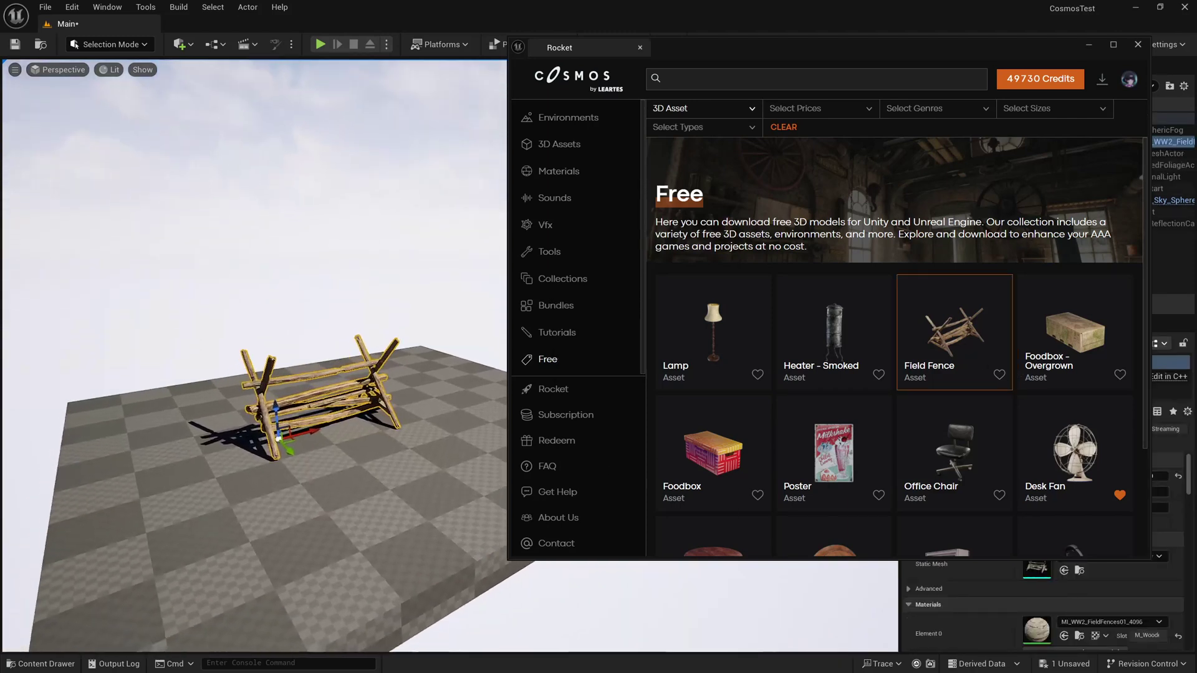
scroll(386, 528, up, 2)
scroll(385, 531, up, 2)
scroll(384, 531, up, 3)
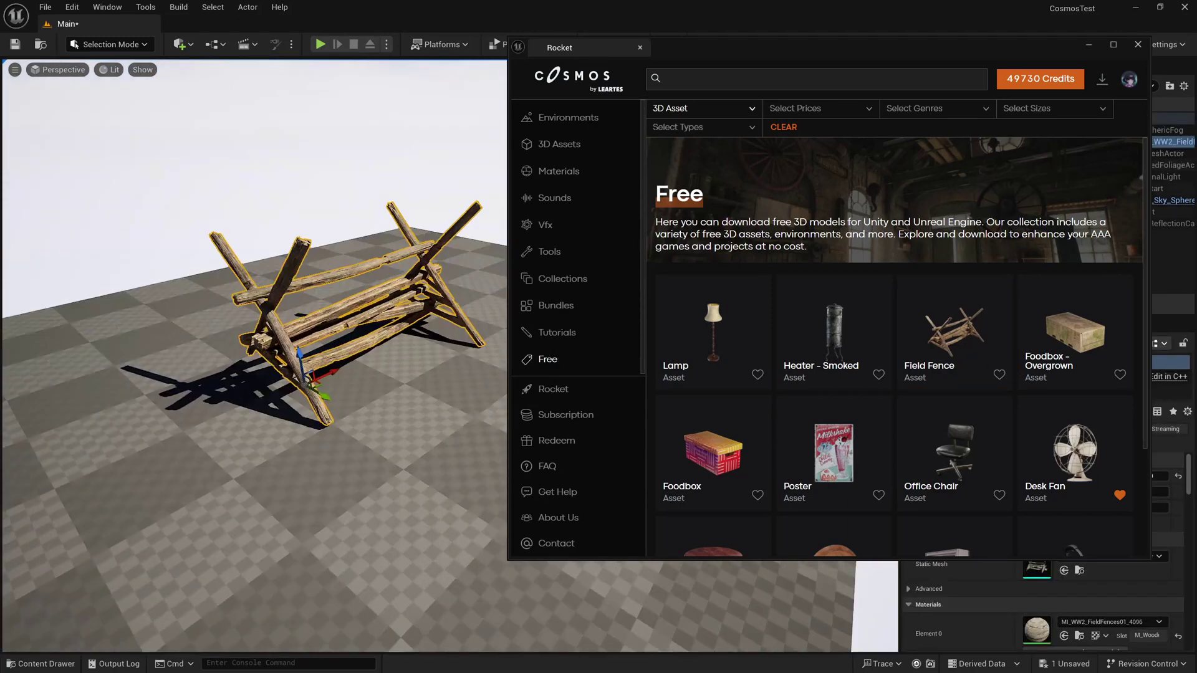
scroll(384, 531, up, 2)
drag(864, 337, 155, 421)
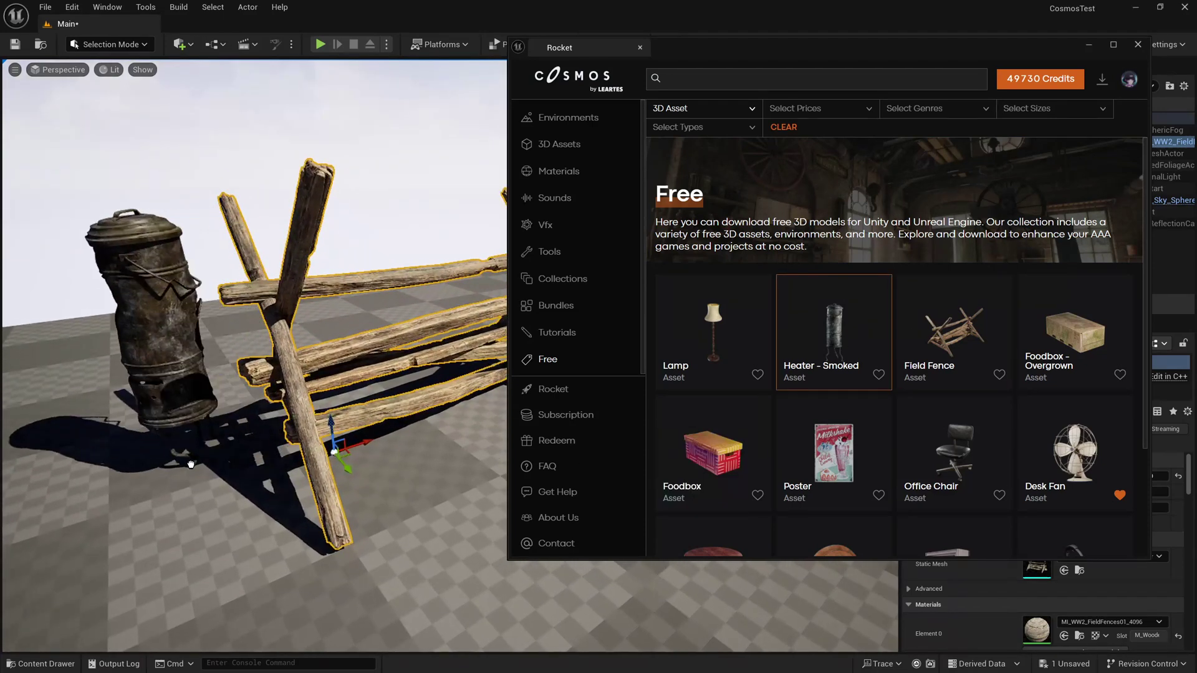
mouse_move(703, 350)
mouse_down()
mouse_move(198, 499)
mouse_move(57, 505)
mouse_up()
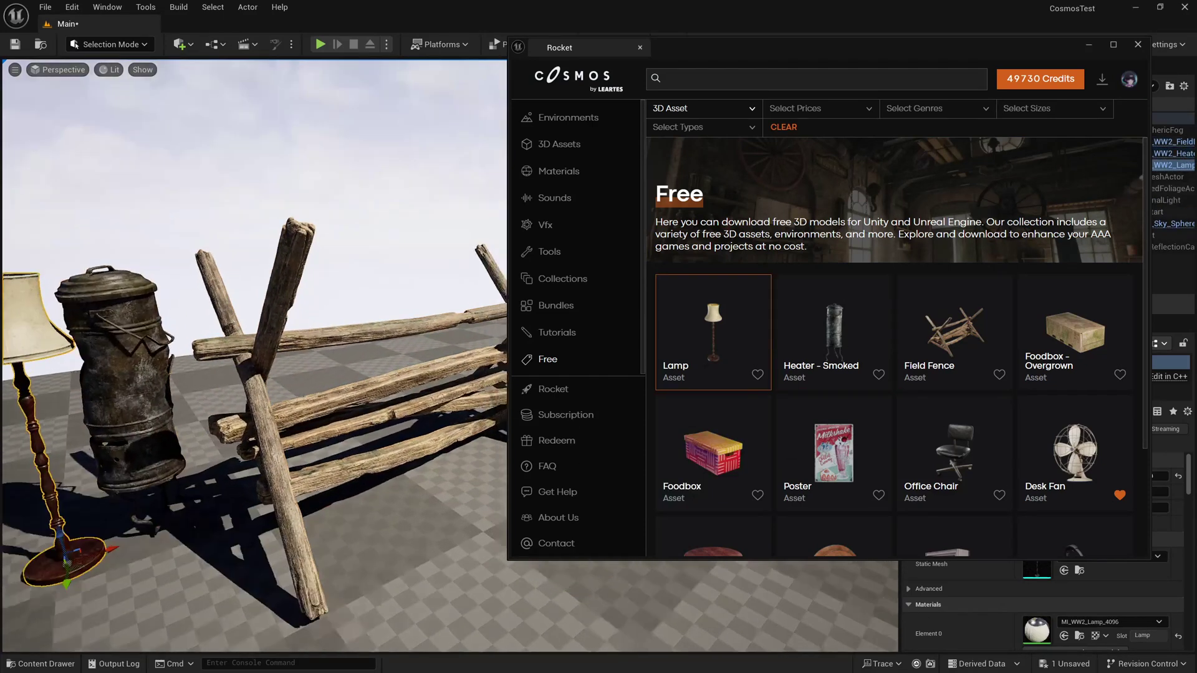
Move the lamp left of and behind the heater, then frame all three objects.
right_drag(56, 505, 225, 617)
scroll(244, 574, up, 3)
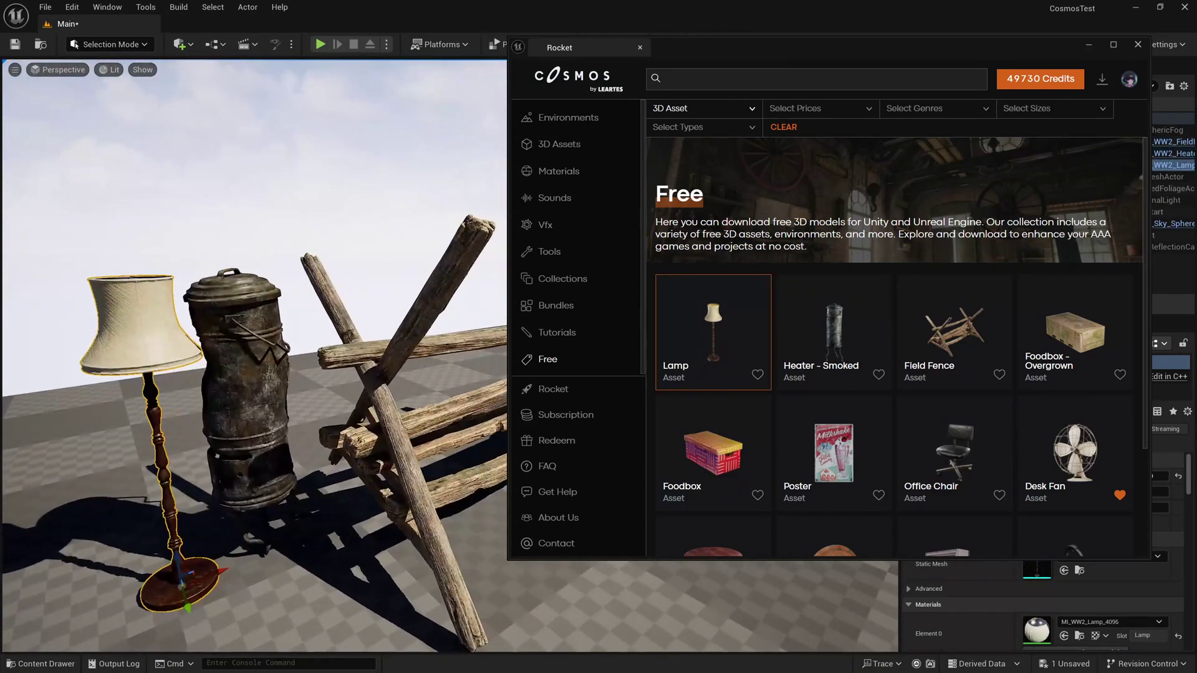
scroll(203, 582, up, 1)
drag(203, 582, 157, 581)
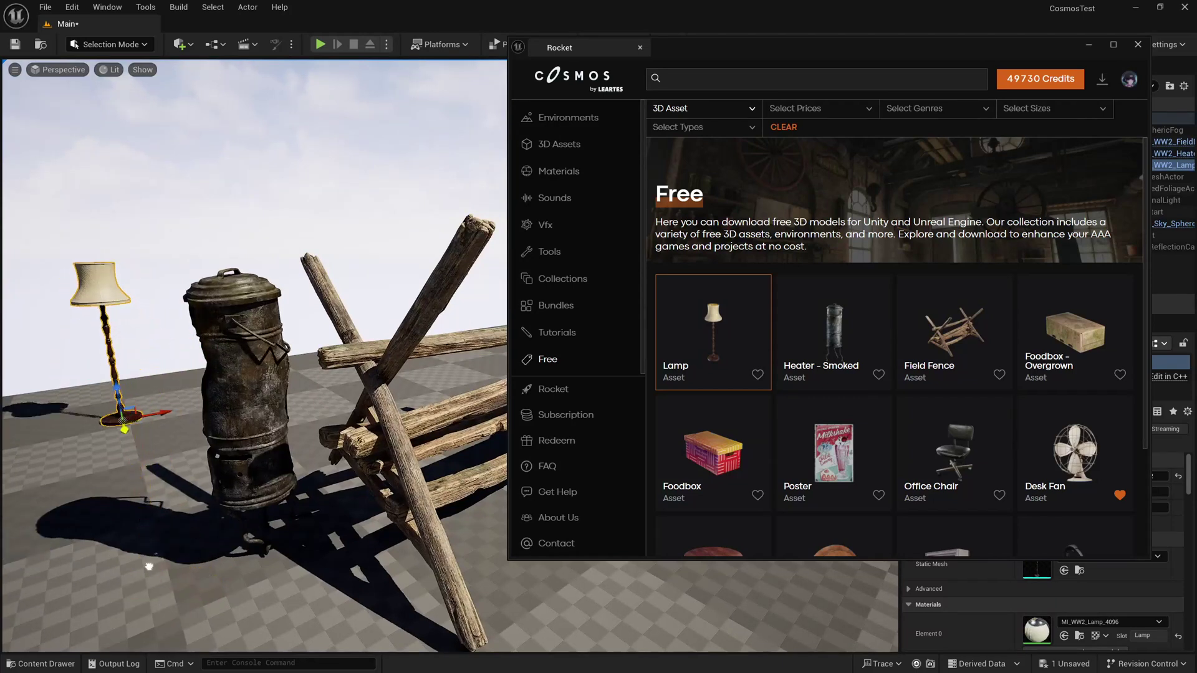
right_drag(157, 581, 216, 561)
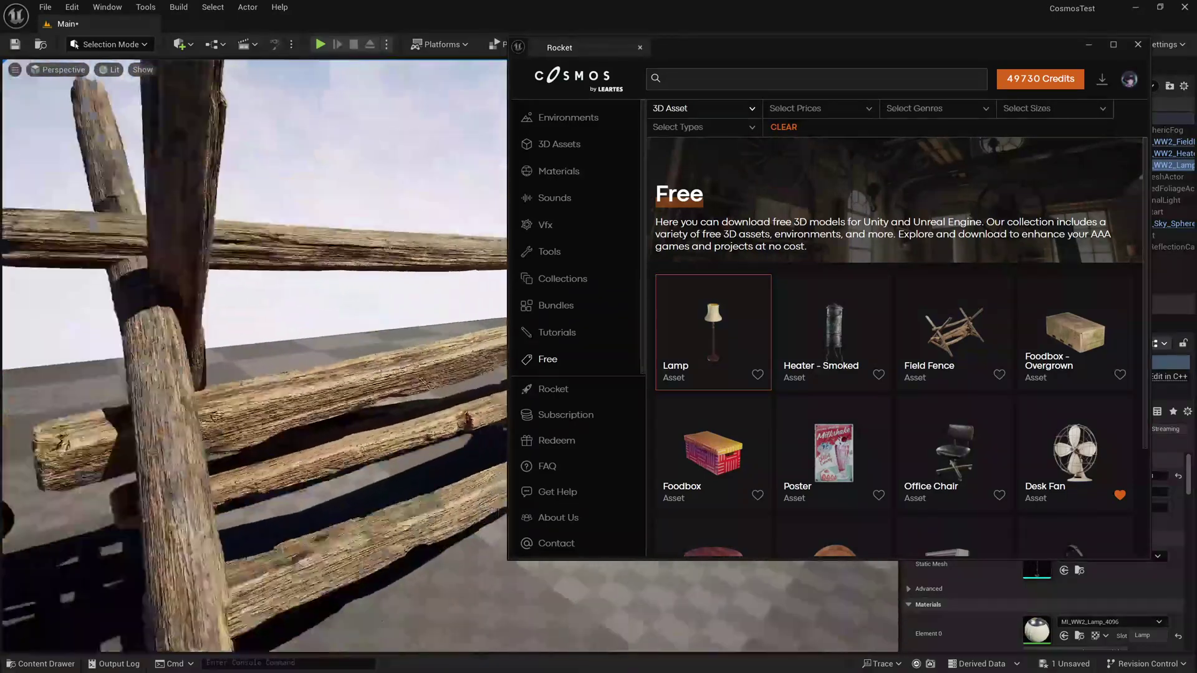
right_drag(215, 561, 215, 562)
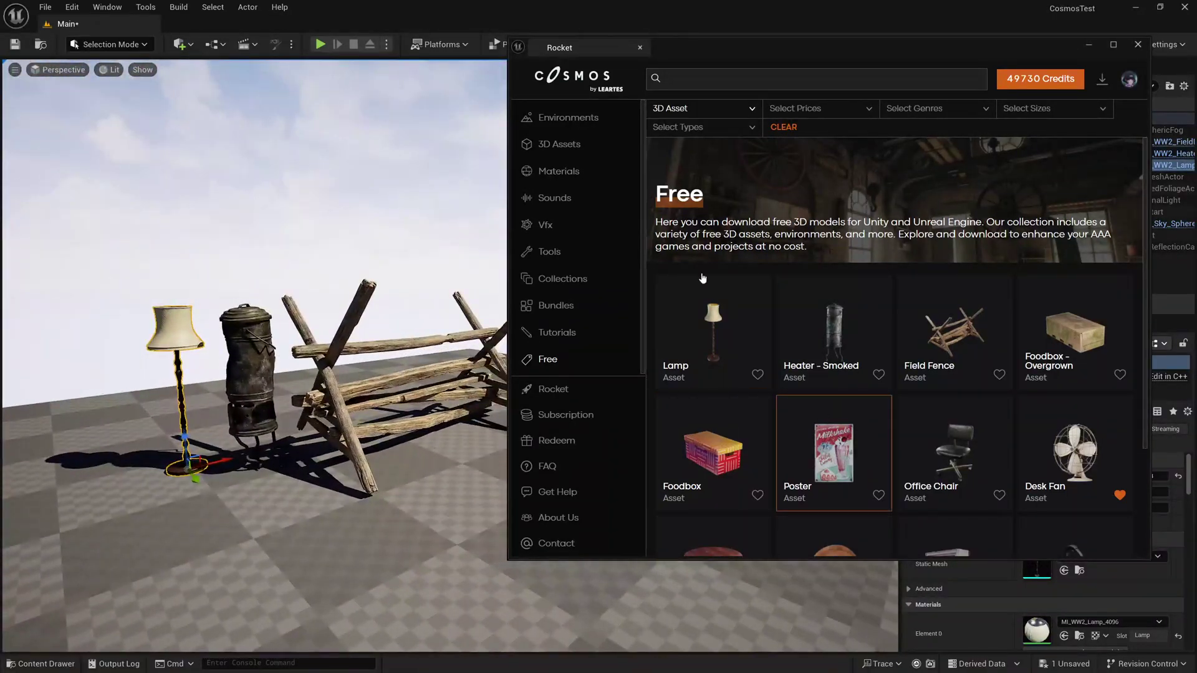
Add a Hay Pile, the Paper Mill and a Date Palm from Rocket's 3D Assets.
click(580, 148)
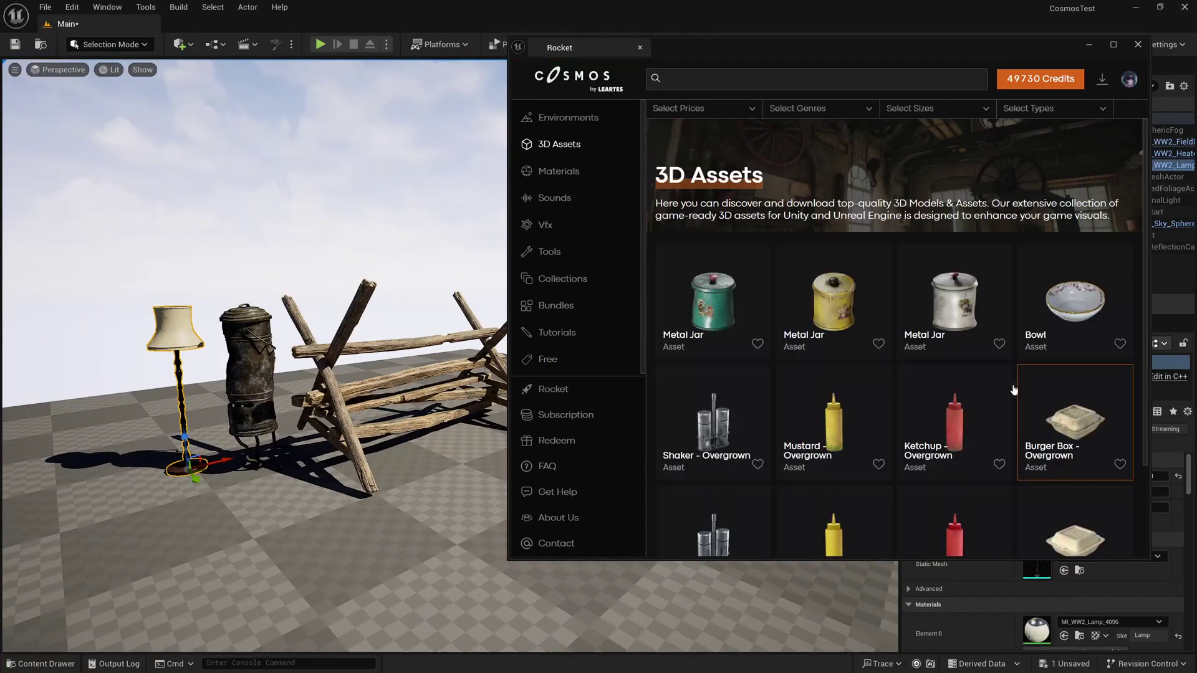
scroll(1026, 396, down, 2)
scroll(1026, 396, down, 2)
scroll(1027, 397, down, 2)
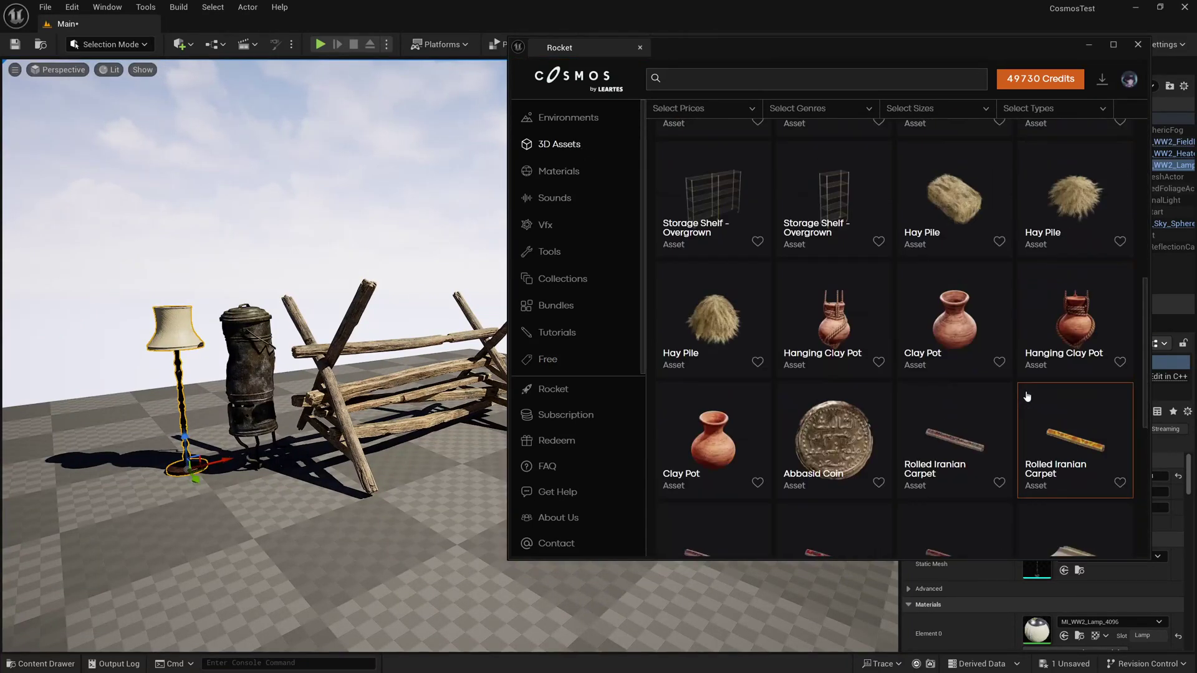
click(976, 207)
scroll(973, 281, down, 2)
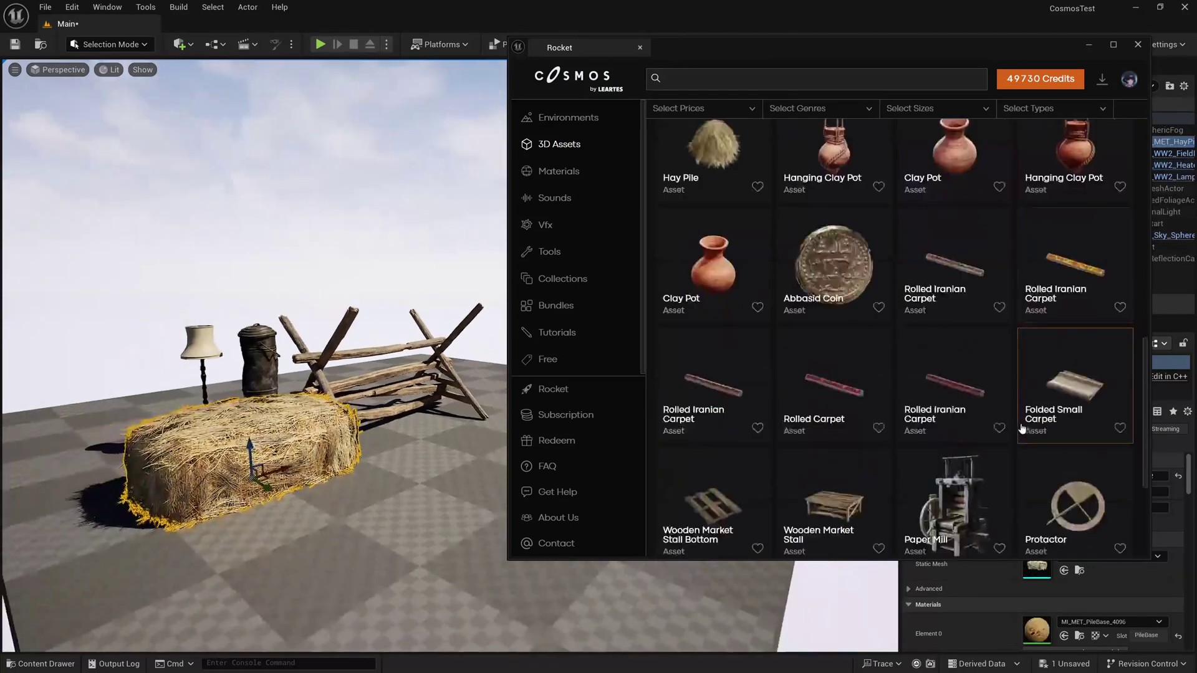
scroll(973, 282, down, 2)
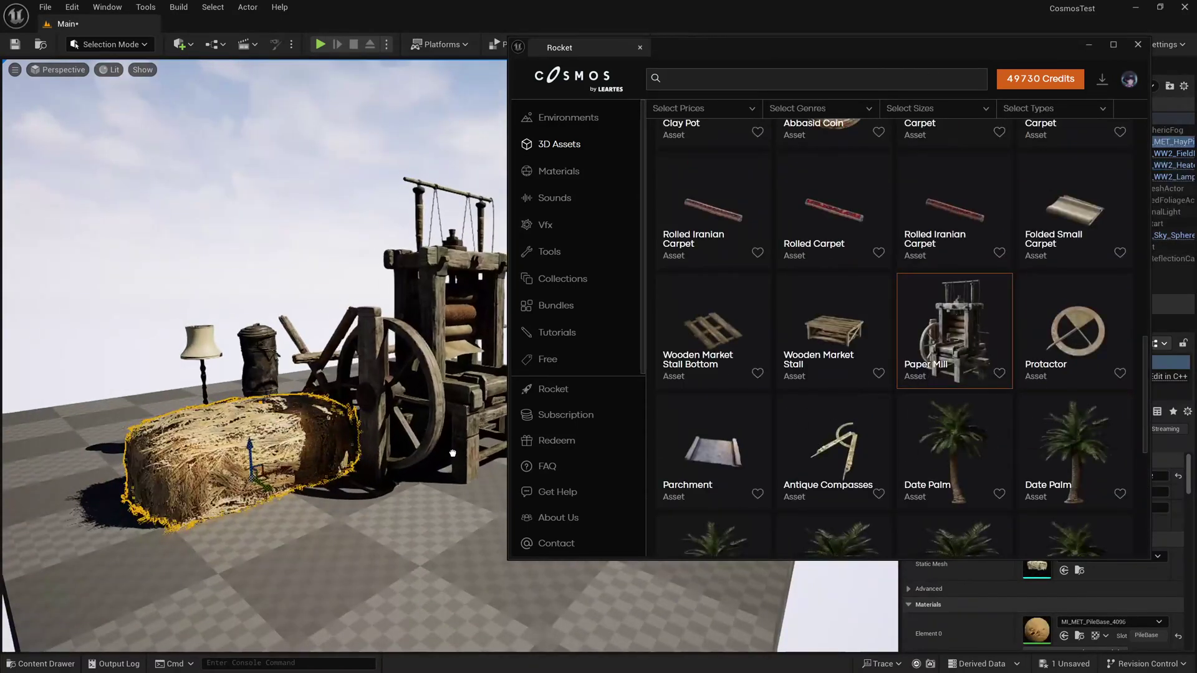
drag(973, 459, 484, 412)
click(866, 80)
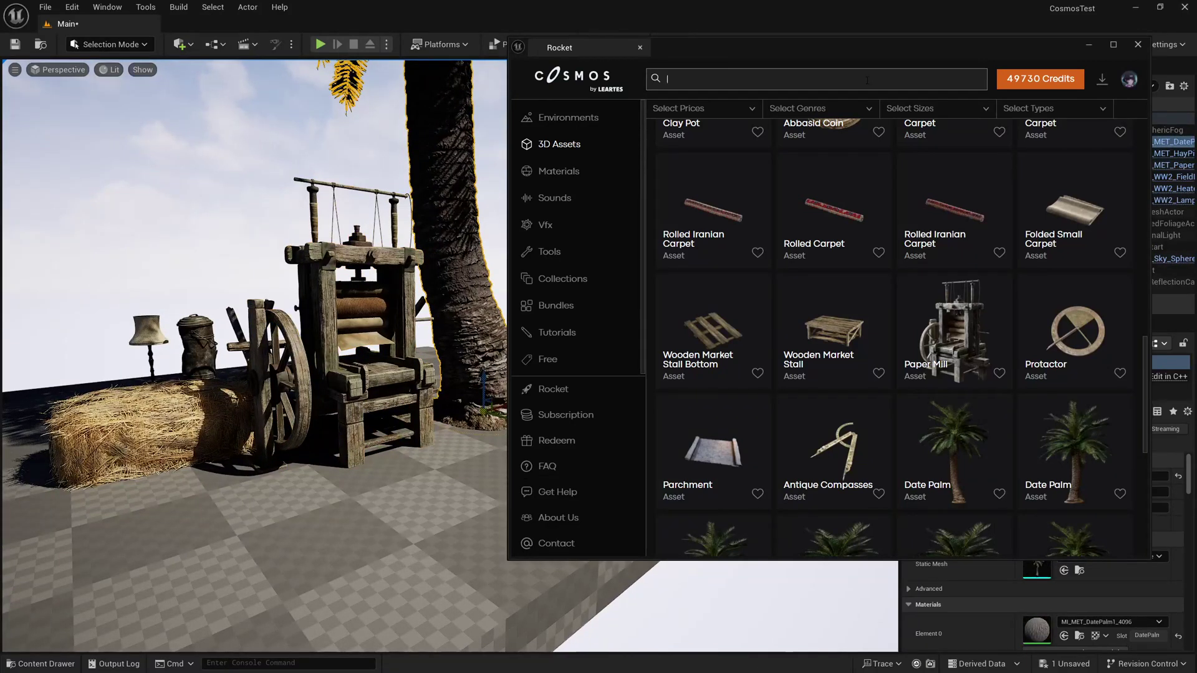
text(statue)
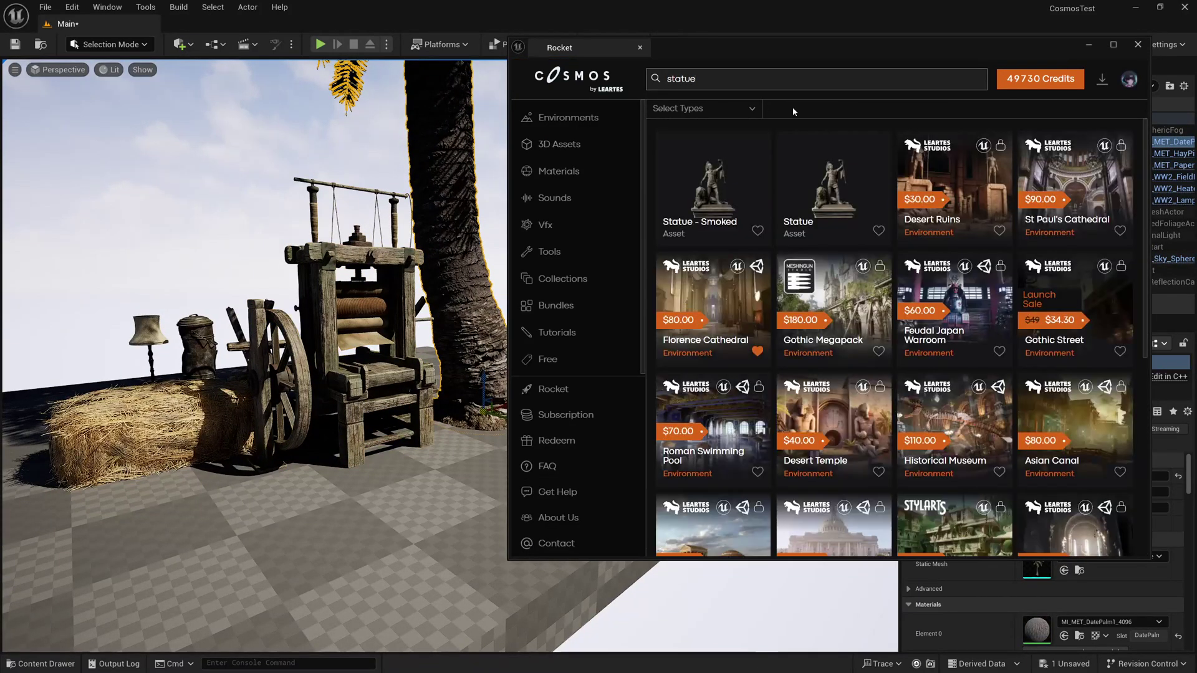
Limit the 'statue' results to 3D Assets and place Statue - Smoked in front of the palm.
click(739, 109)
click(683, 166)
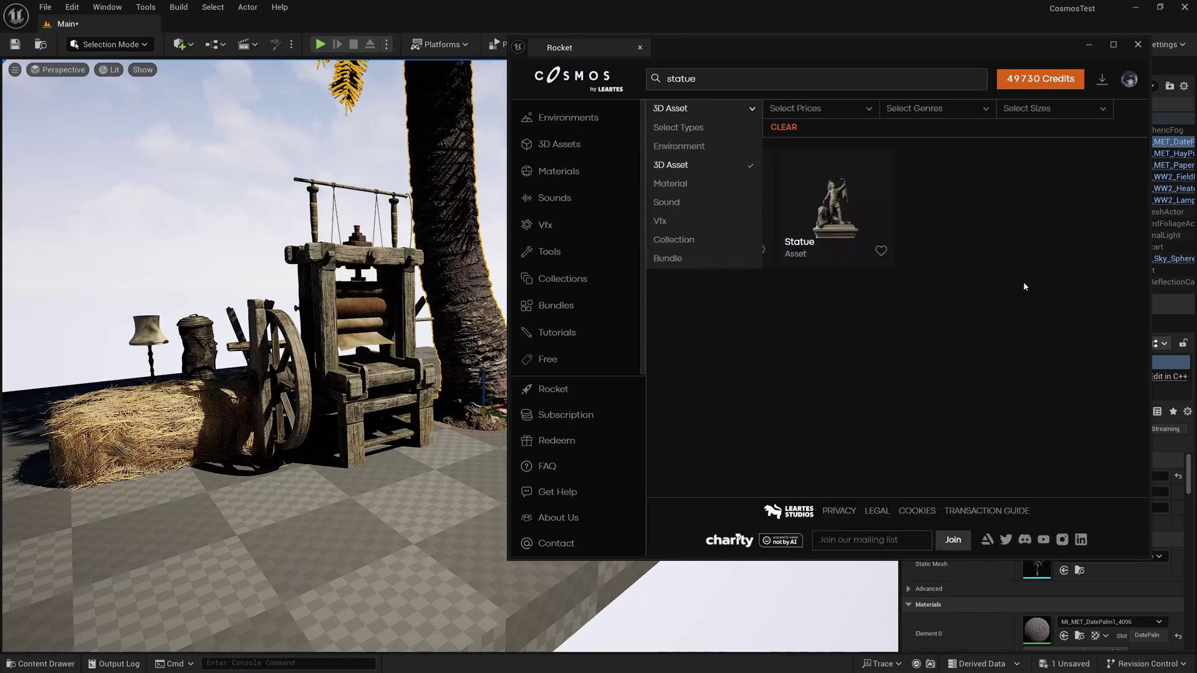
click(1081, 288)
drag(716, 211, 333, 493)
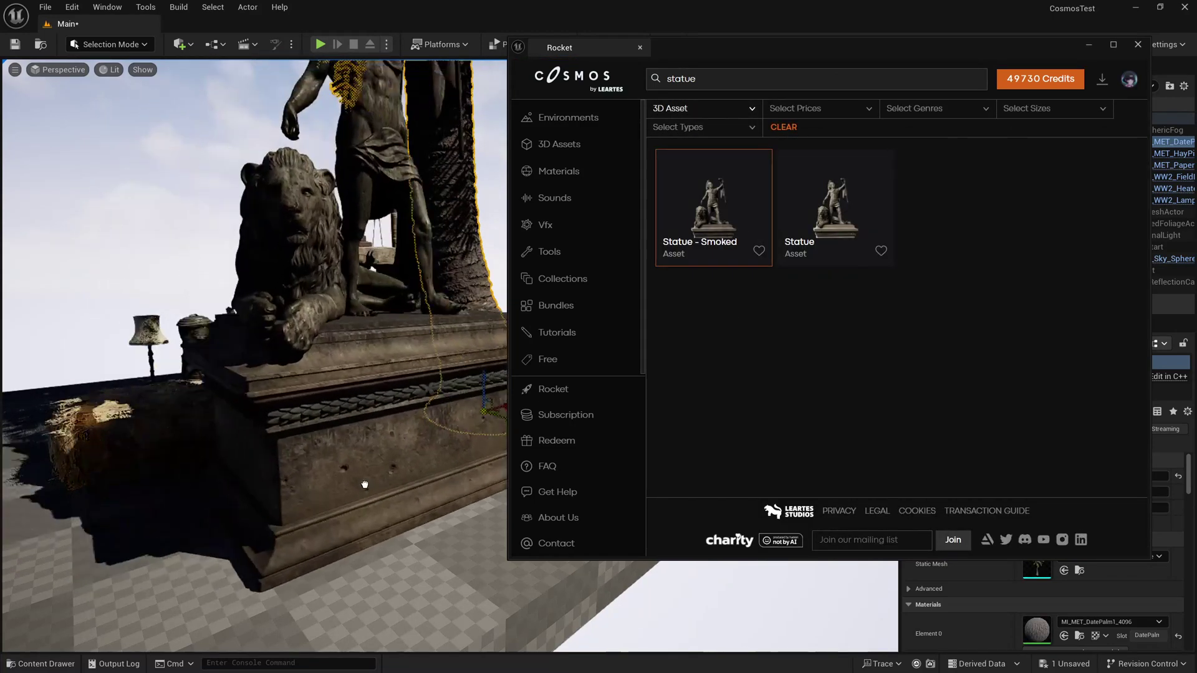
scroll(334, 492, down, 3)
scroll(333, 494, down, 3)
alt+drag(252, 355, 160, 355)
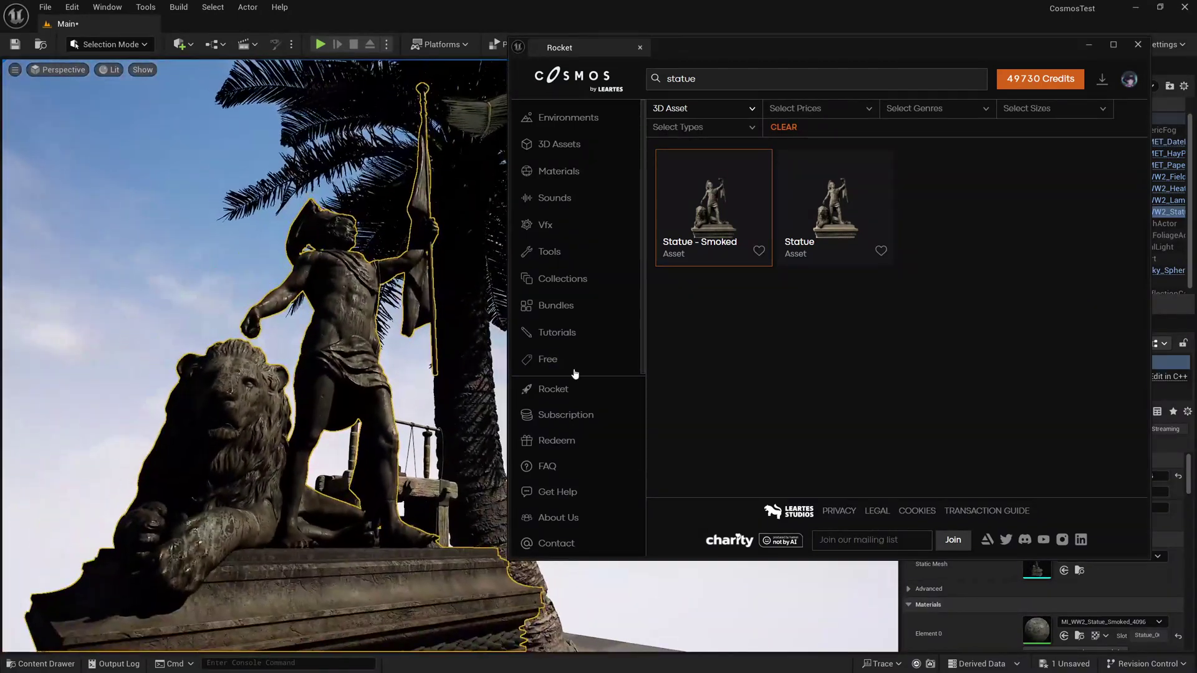
drag(966, 50, 1010, 58)
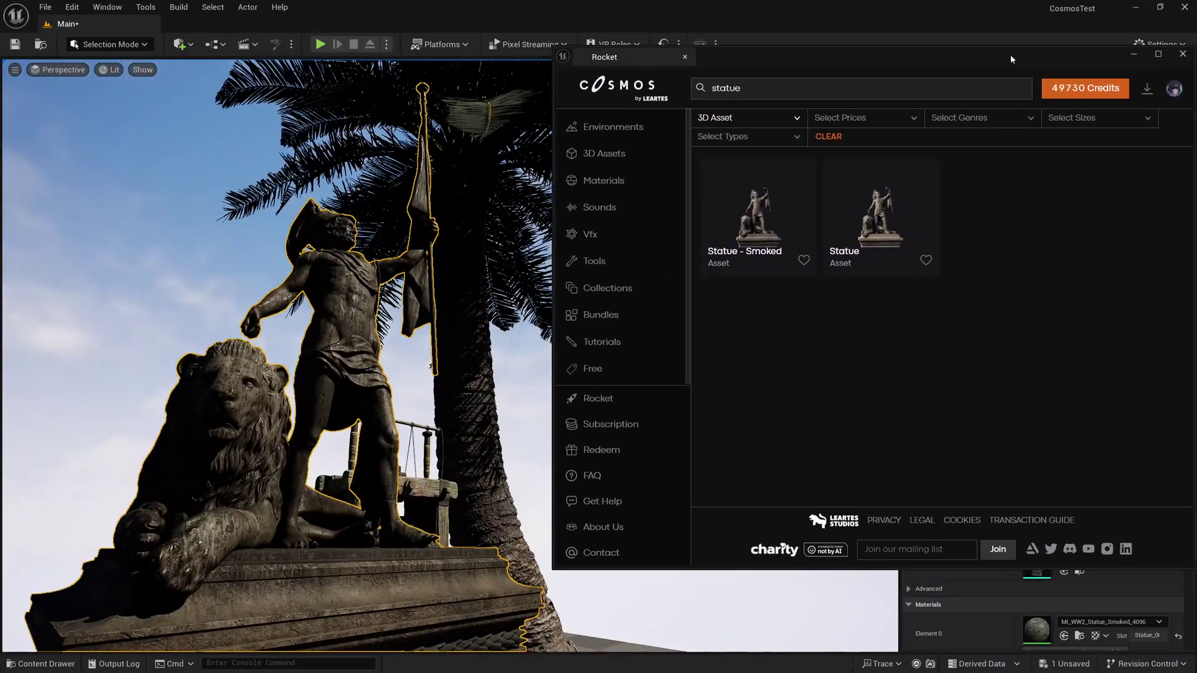
Import the Paper Mill with the Unreal Engine platform at Low quality.
click(603, 152)
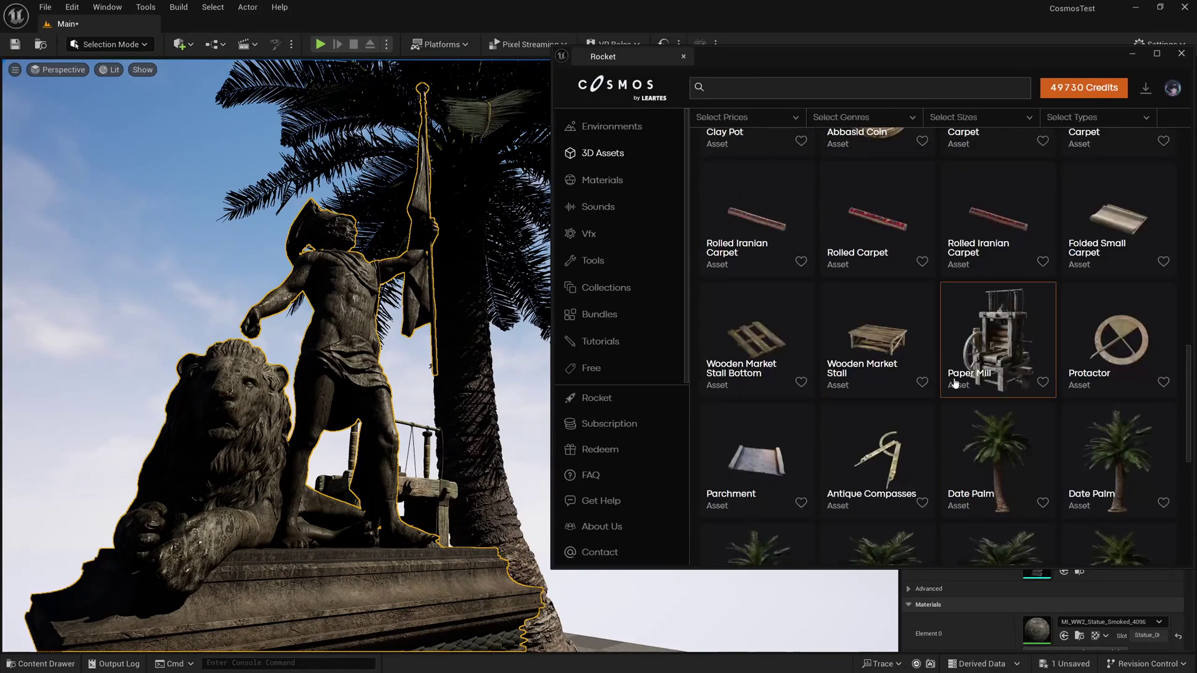
click(1010, 357)
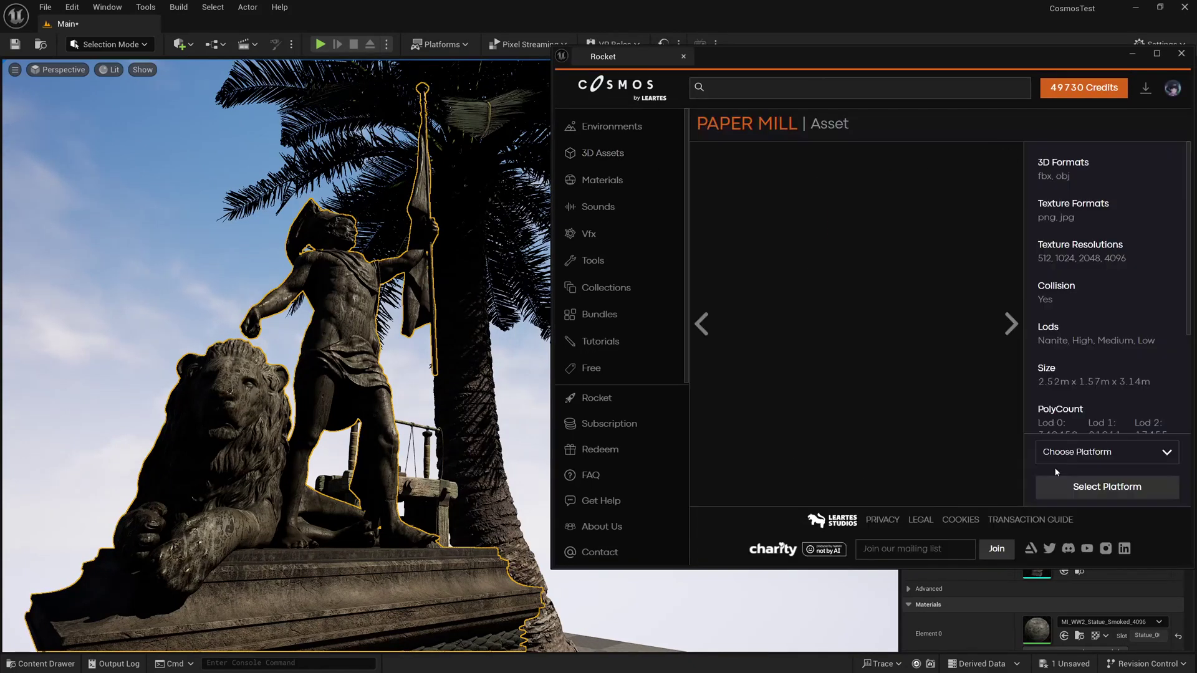
click(1100, 453)
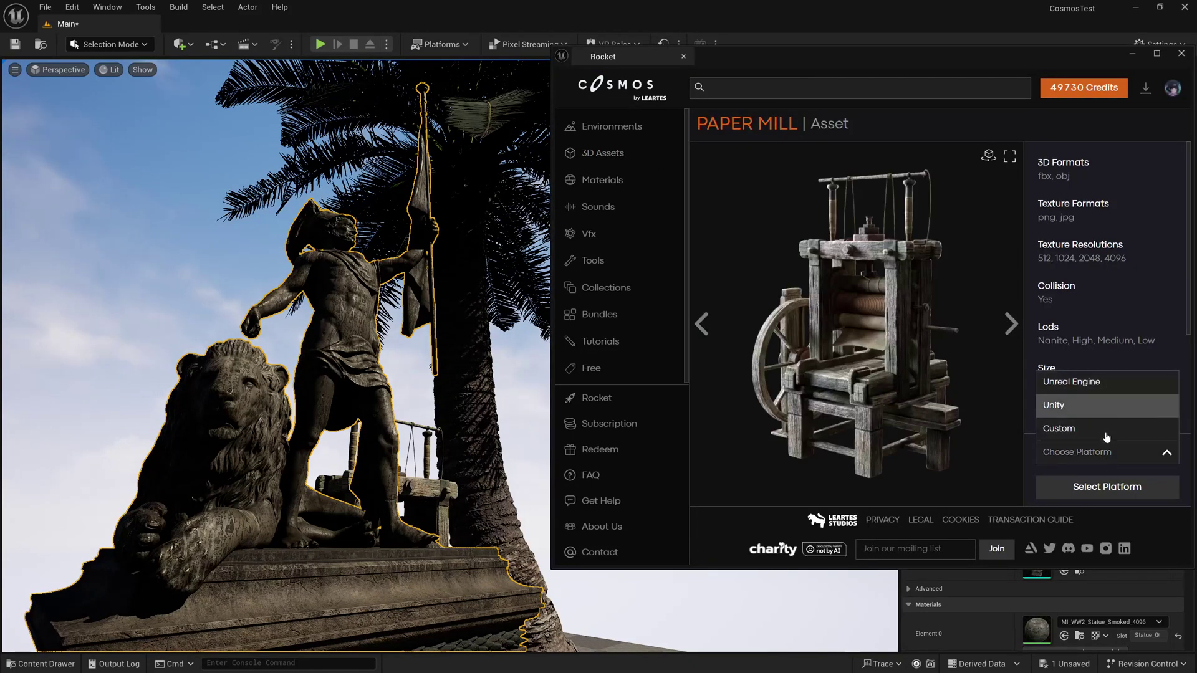
click(1108, 383)
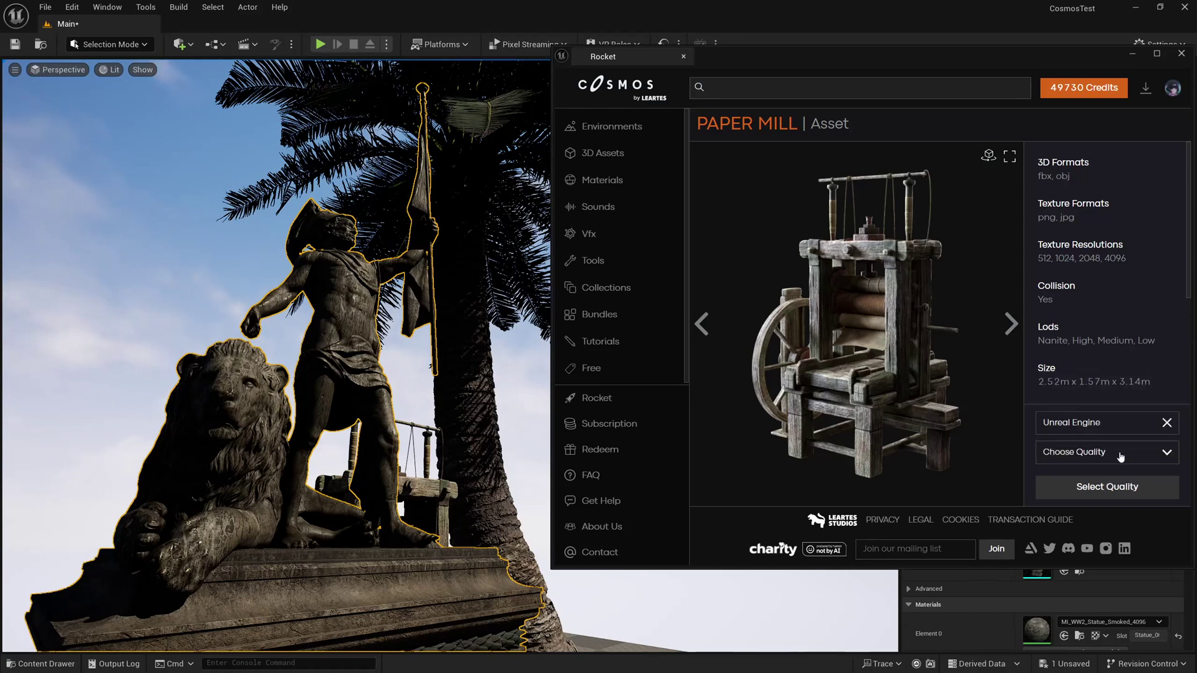
click(1119, 456)
click(1106, 432)
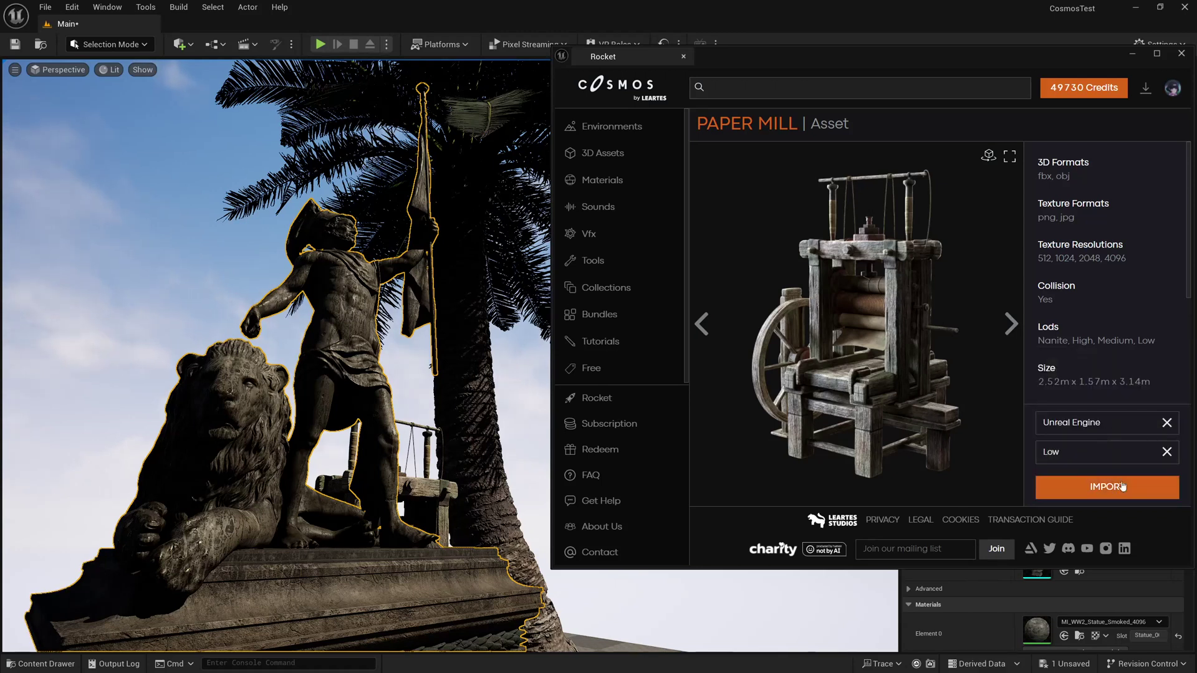
click(1111, 491)
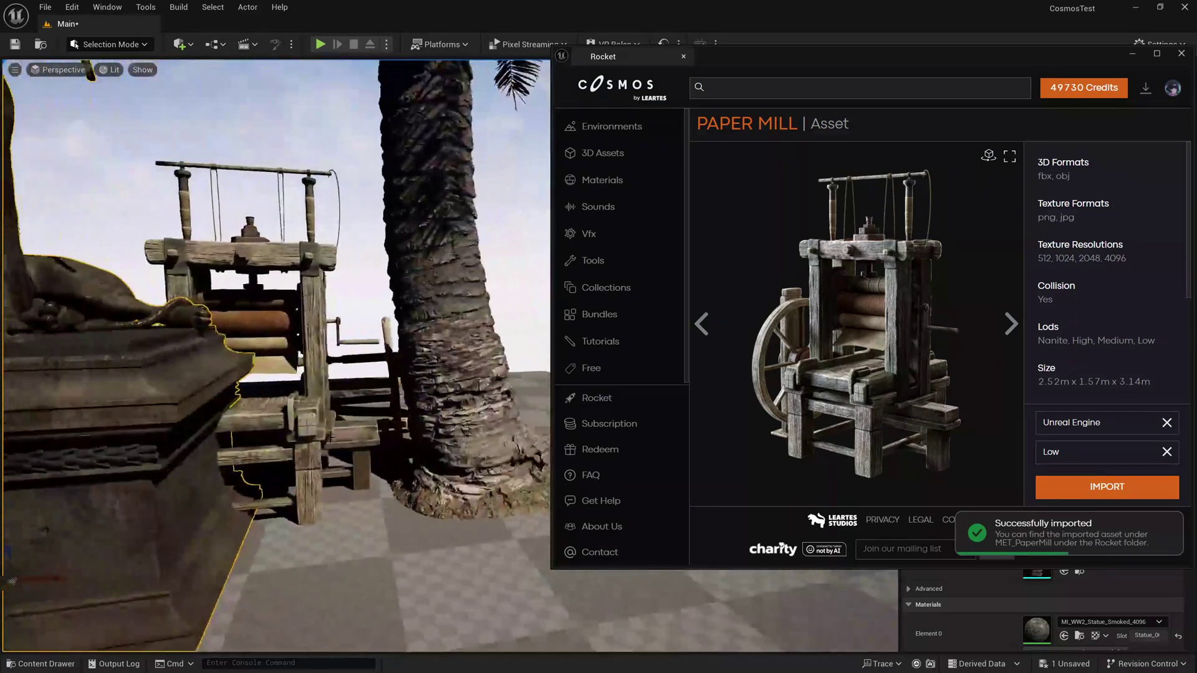
right_drag(76, 75, 75, 75)
click(234, 281)
key(ctrl+b)
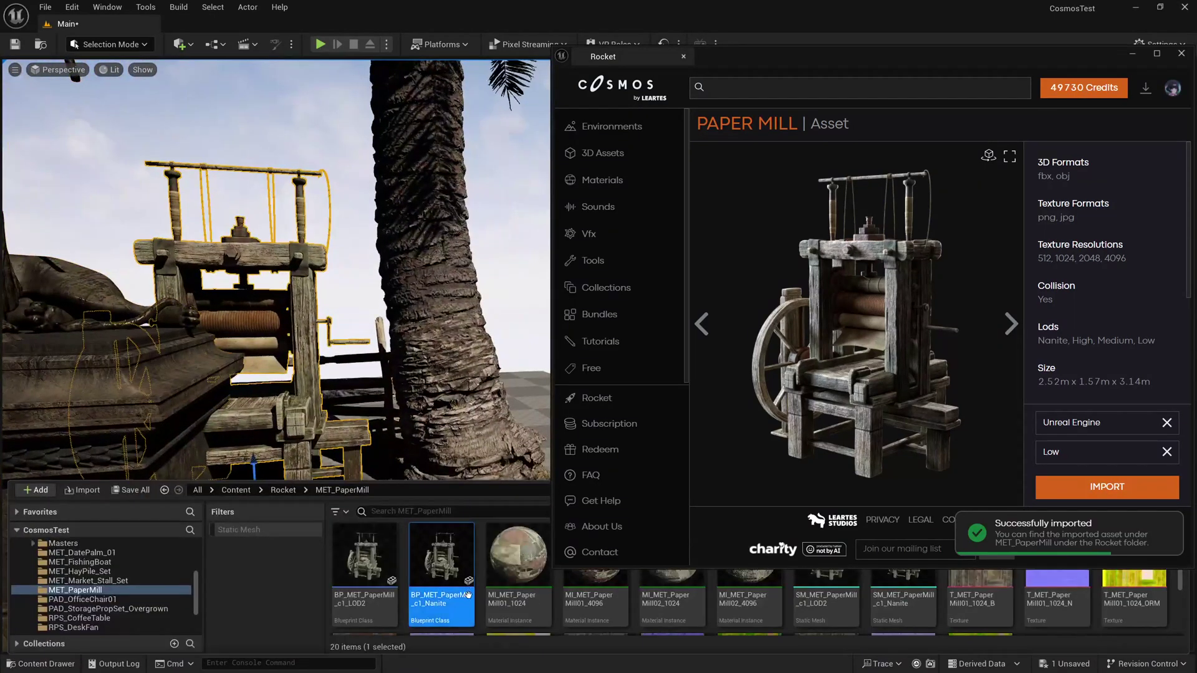
right_drag(282, 281, 280, 280)
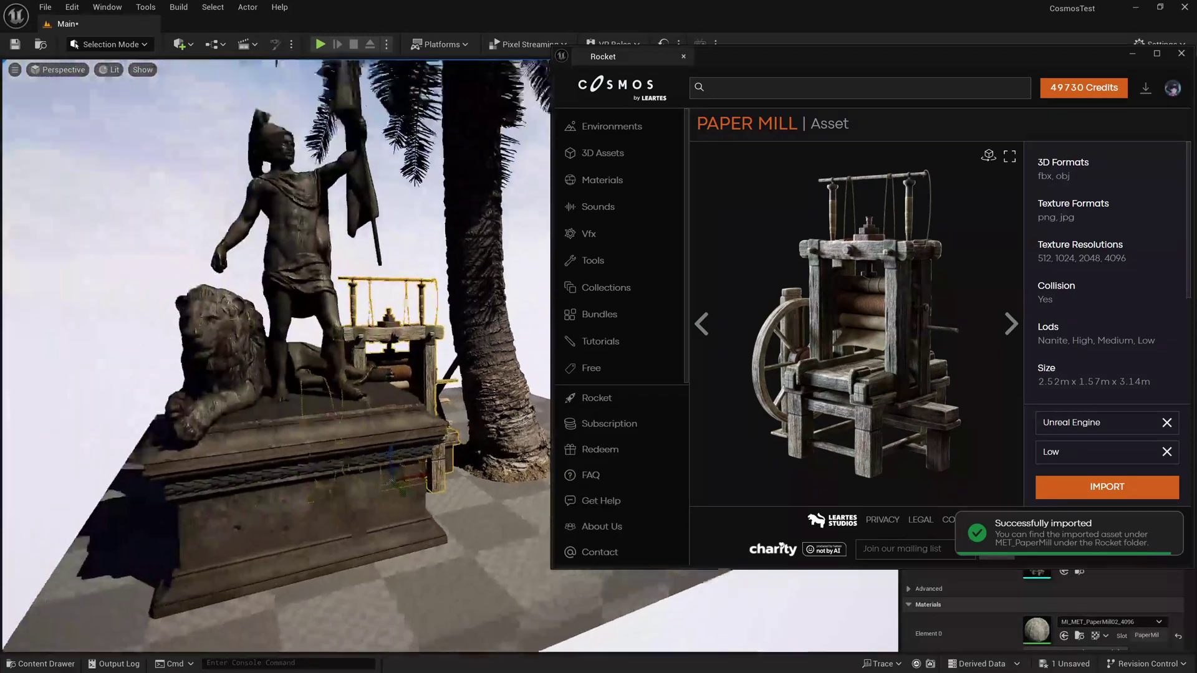
right_drag(281, 355, 281, 356)
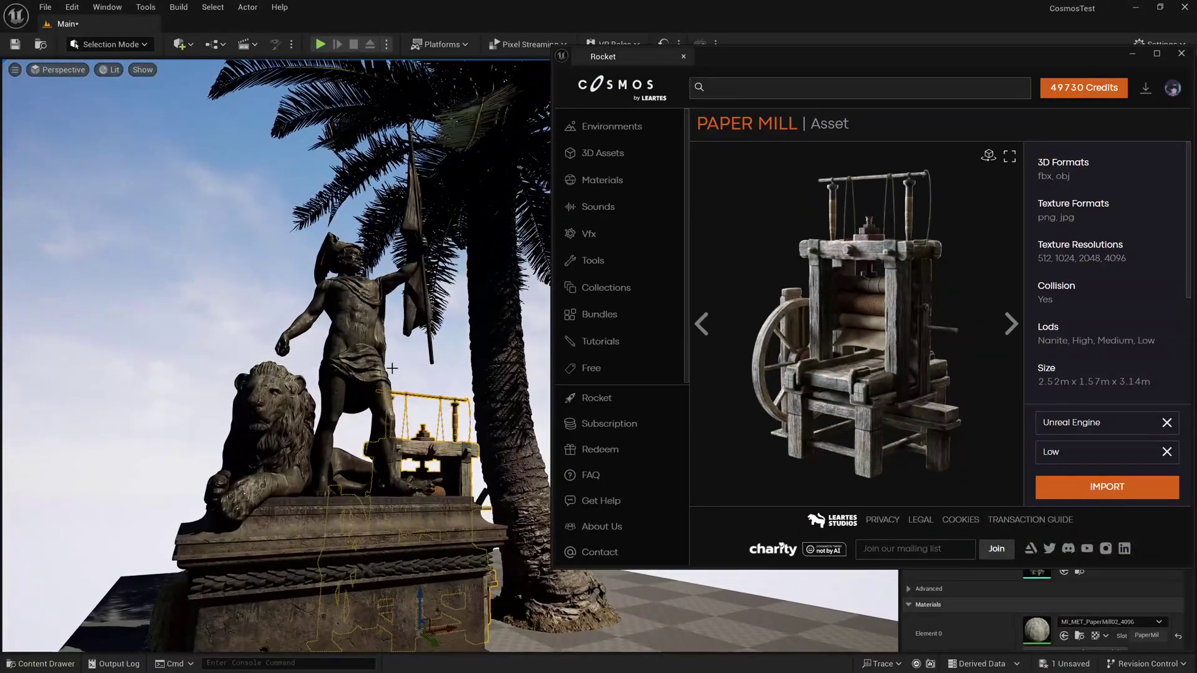
Return Rocket to the 3D Assets catalogue and deselect the paper mill in the level.
click(599, 152)
scroll(1050, 403, up, 5)
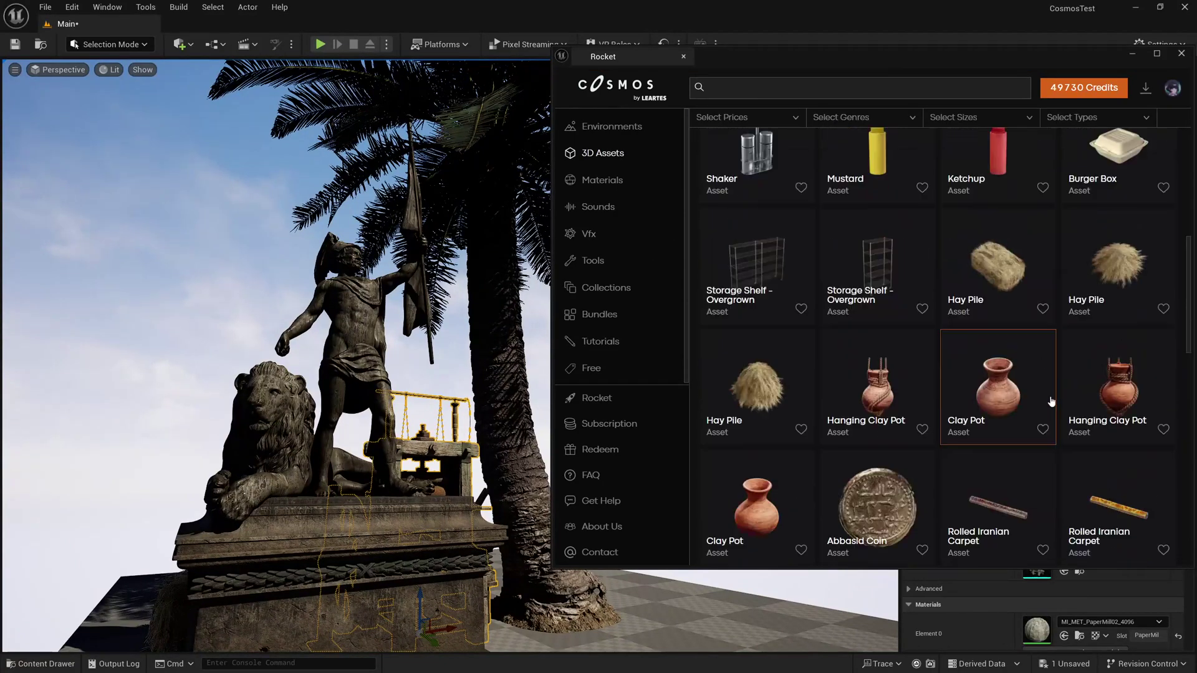
scroll(976, 401, up, 5)
scroll(1043, 400, up, 2)
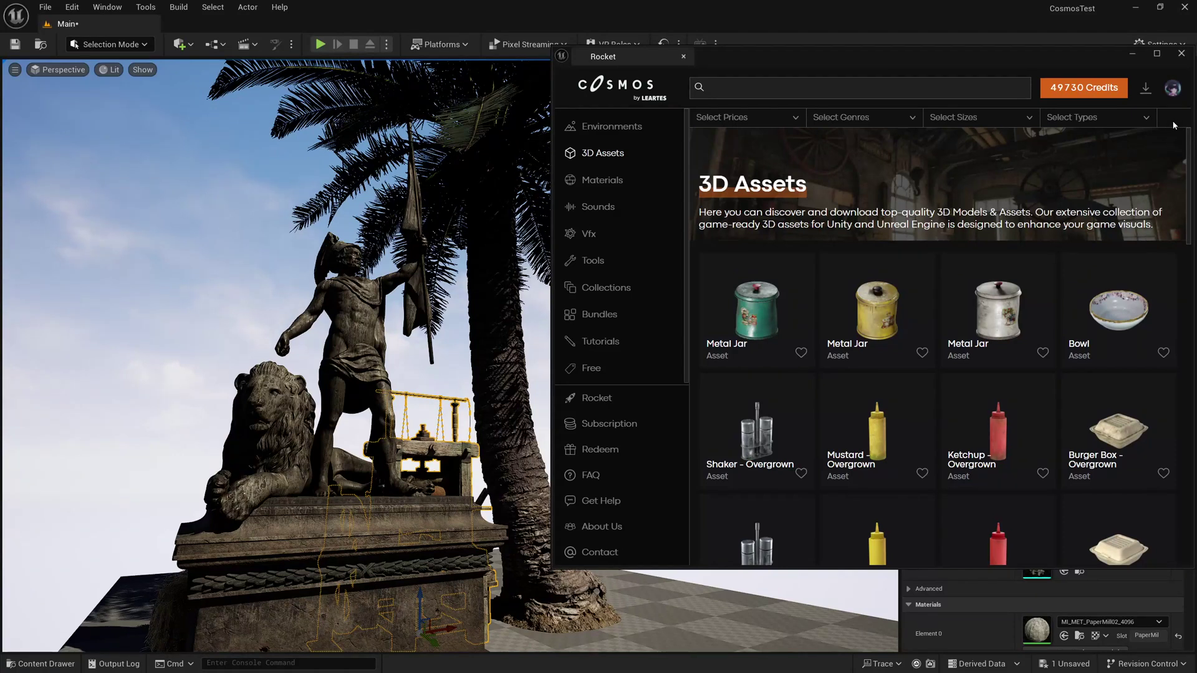
click(405, 345)
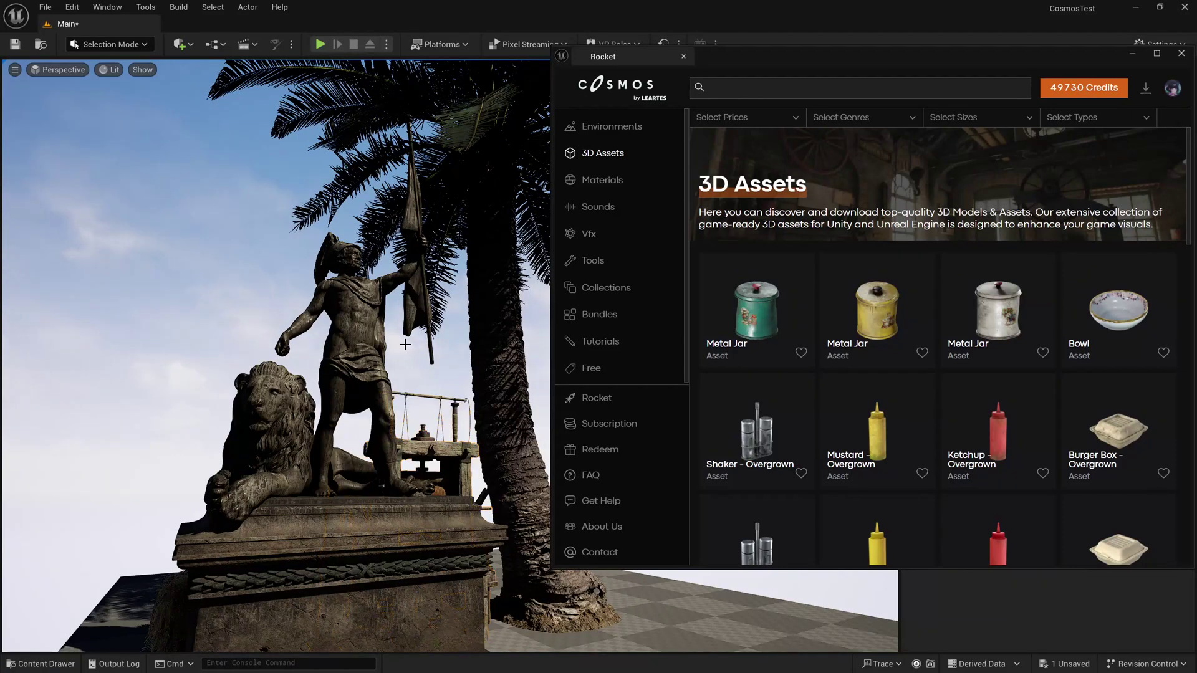